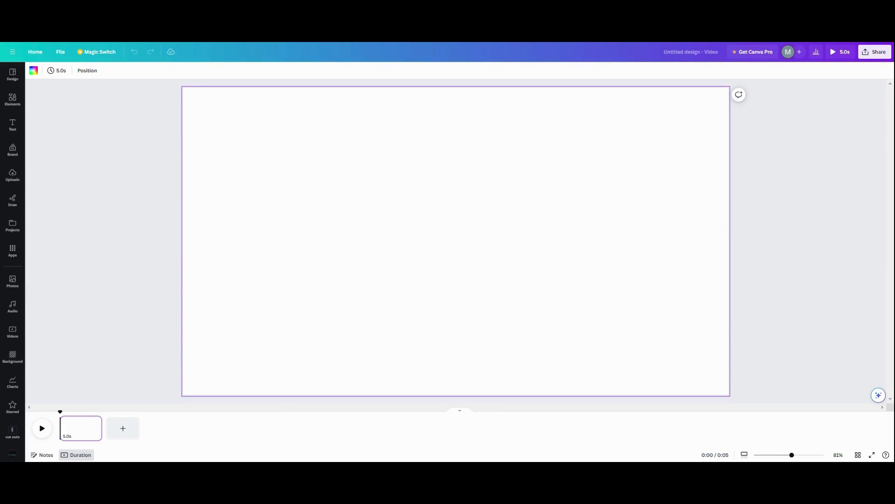
Step: Add the pink cosmetics product photo from the recently used elements and set it as the page background
click(12, 103)
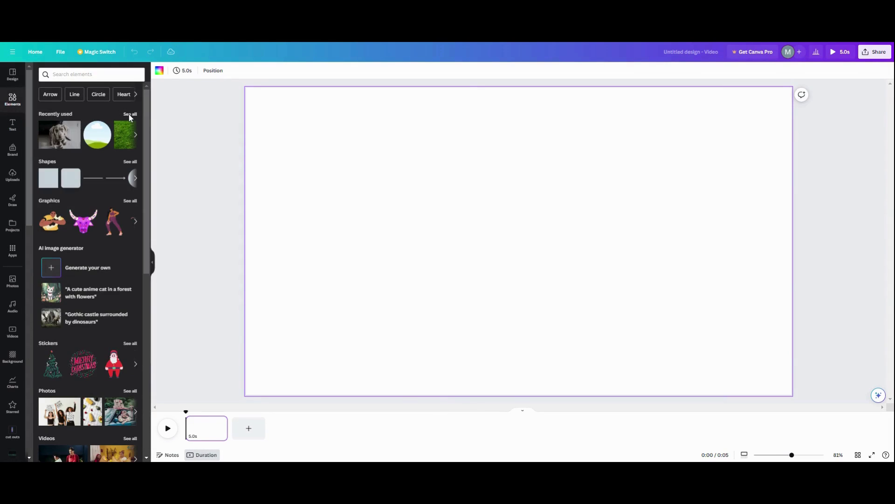
click(129, 114)
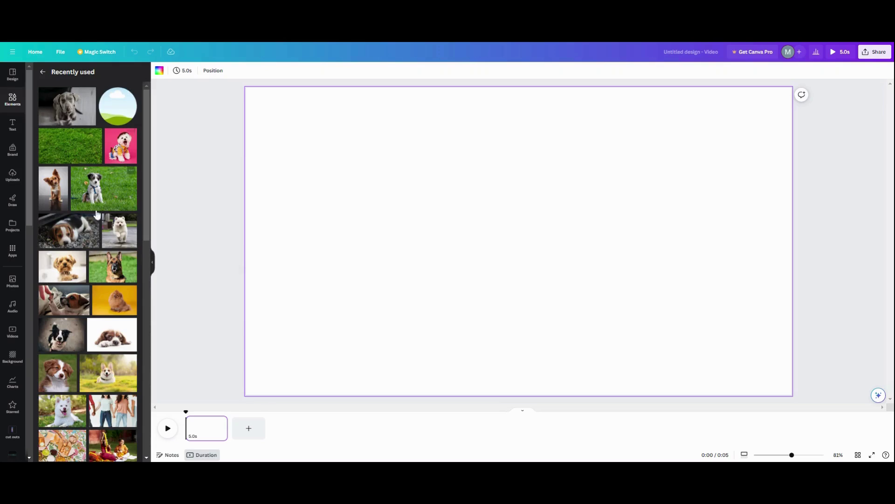
scroll(89, 346, down, 1)
scroll(90, 346, down, 2)
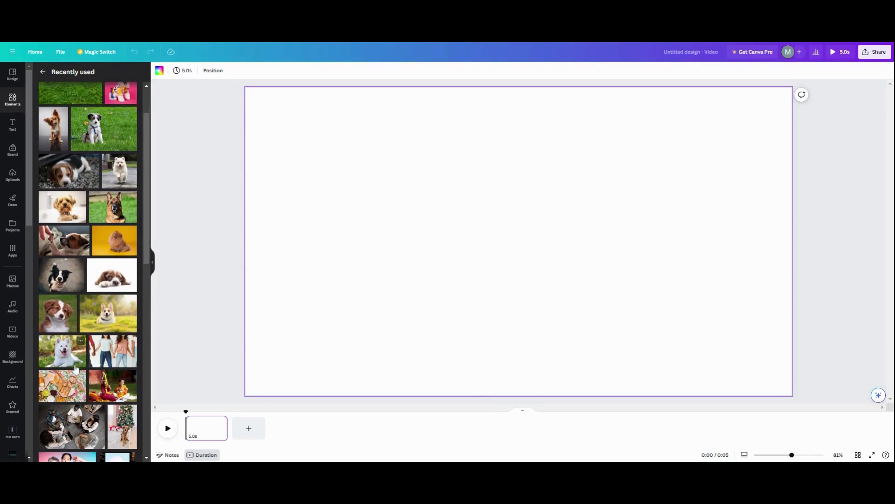
scroll(76, 370, up, 3)
scroll(76, 369, down, 5)
scroll(76, 369, down, 1)
click(77, 357)
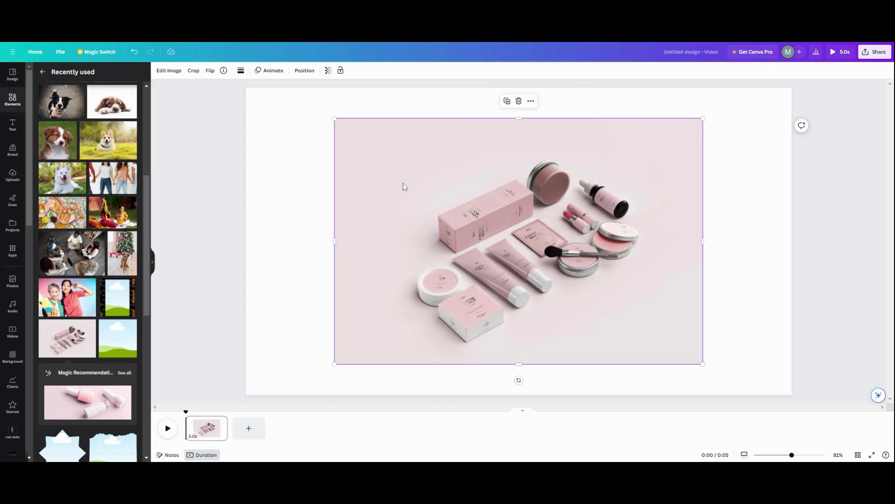
click(531, 100)
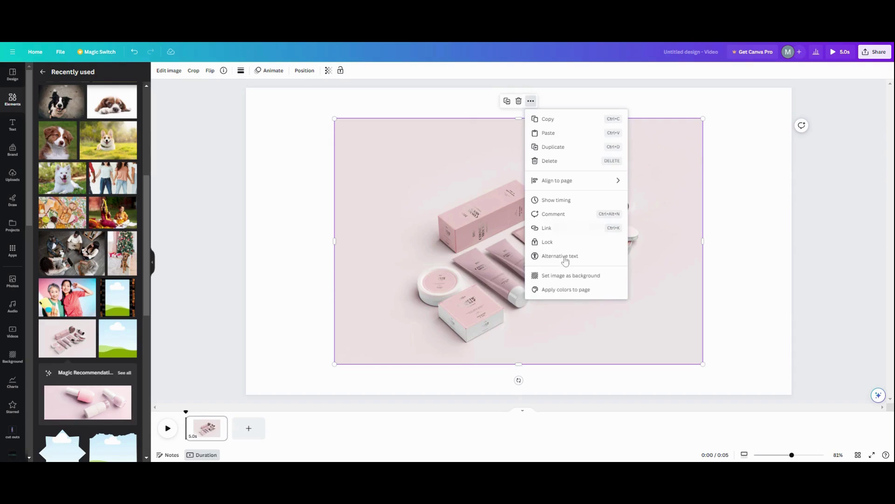
click(570, 276)
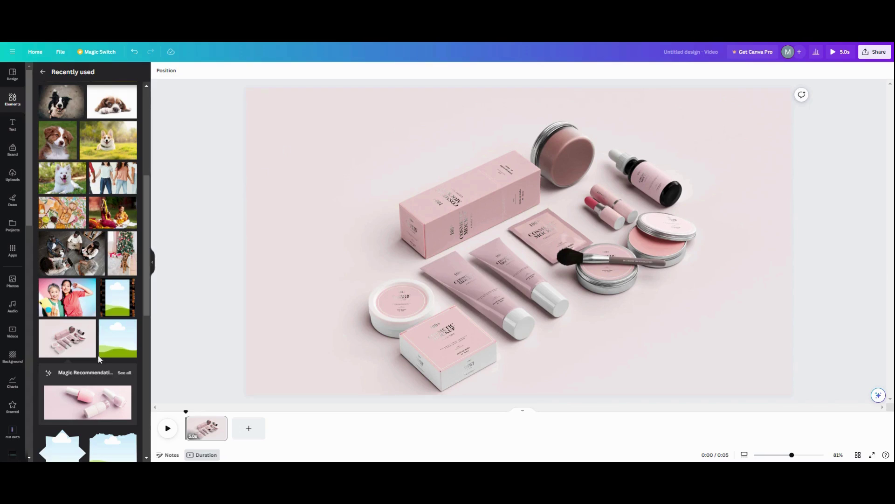
Step: Add a square frame over the lower-left products and fill it with the pink cosmetics photo
click(112, 344)
drag(483, 248, 401, 247)
drag(65, 351, 417, 263)
drag(472, 228, 481, 237)
double_click(455, 244)
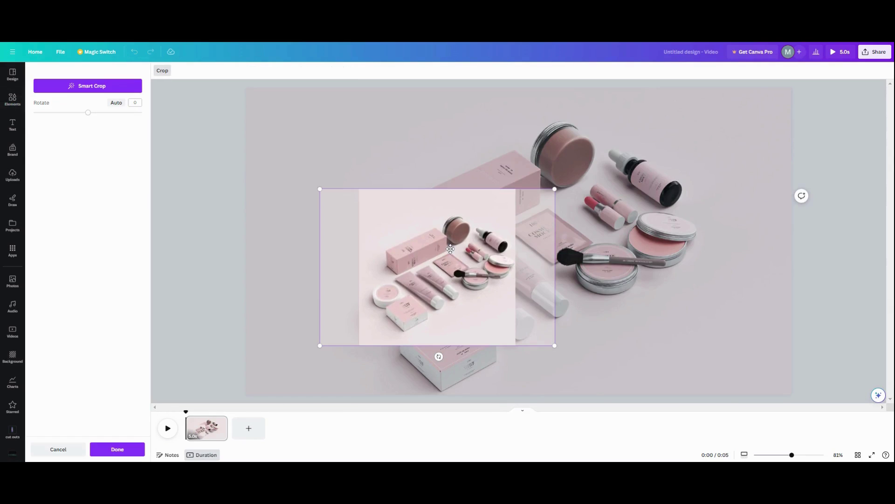
drag(555, 189, 767, 138)
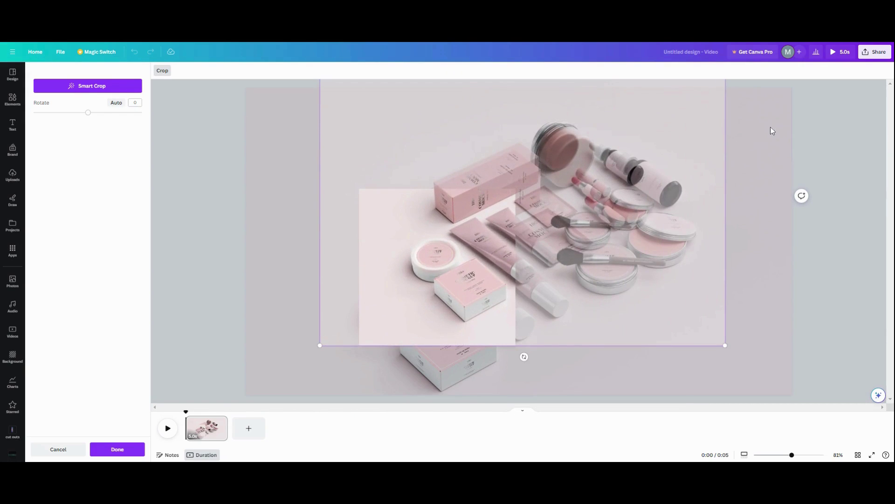
drag(320, 345, 275, 366)
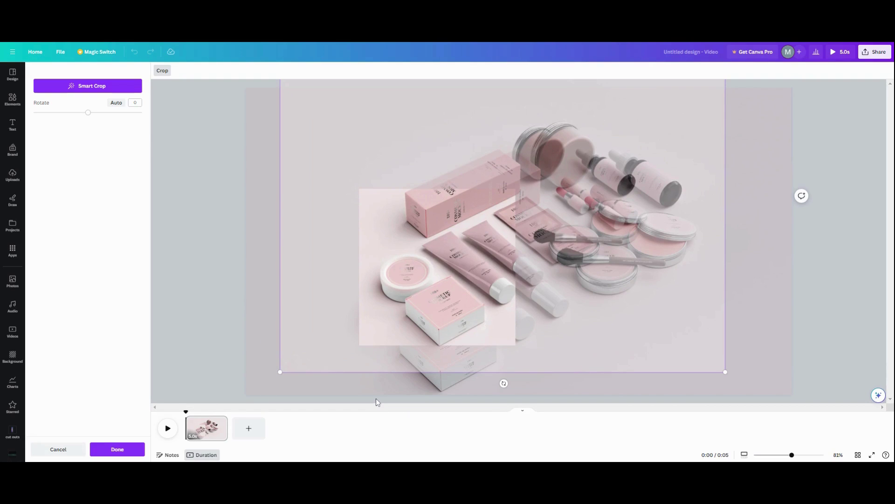
drag(280, 372, 269, 379)
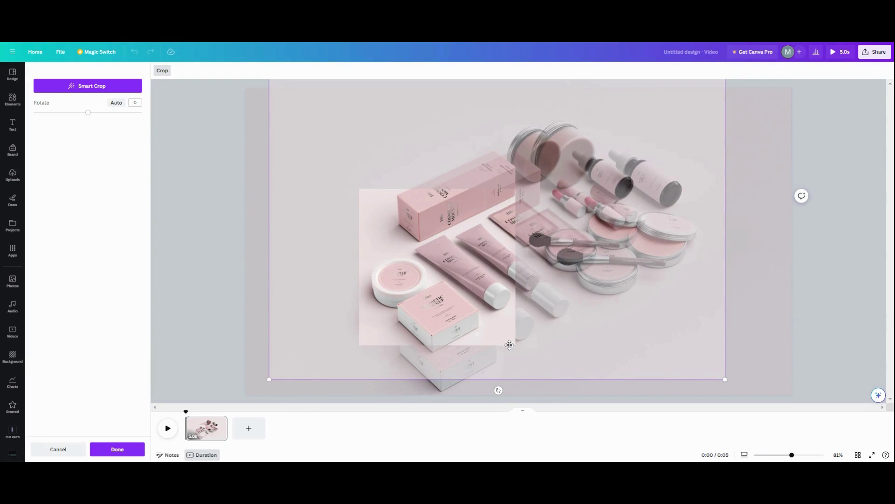
drag(268, 380, 252, 391)
drag(298, 303, 317, 325)
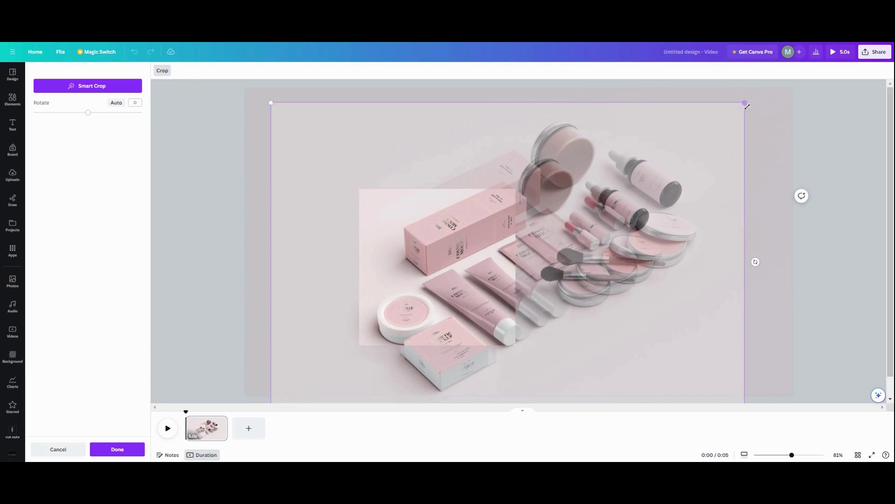
drag(745, 103, 796, 80)
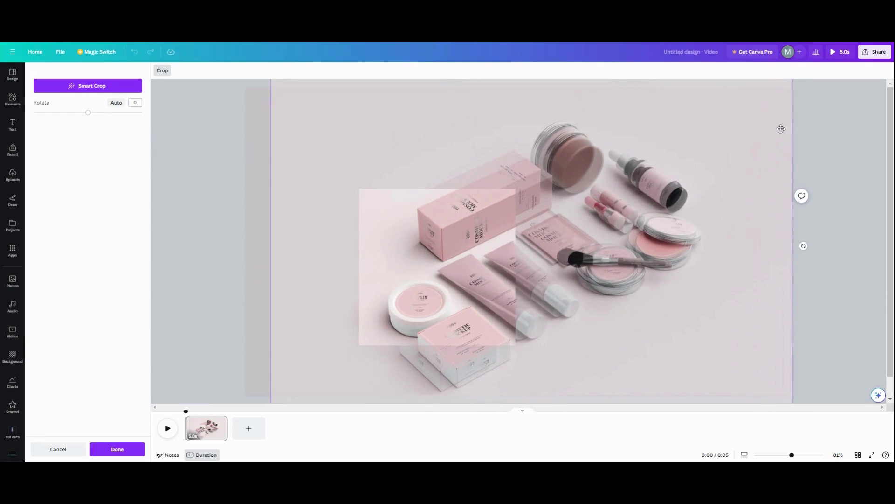
drag(737, 222, 722, 225)
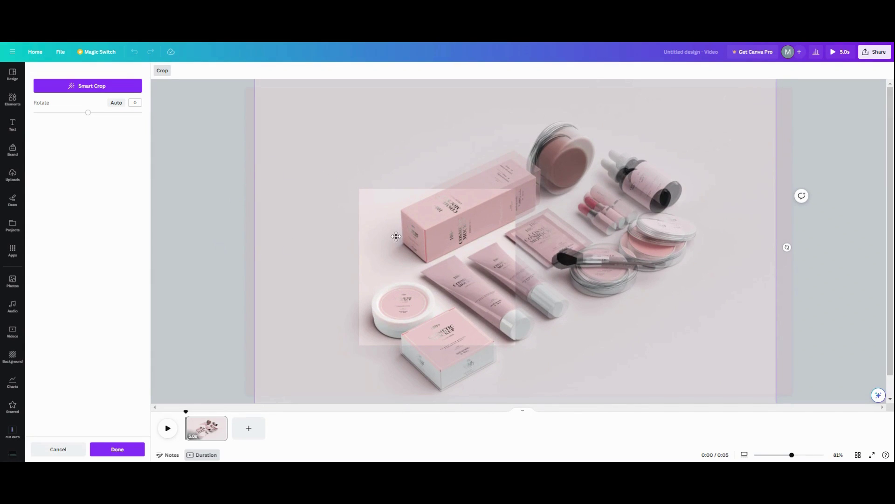
click(58, 449)
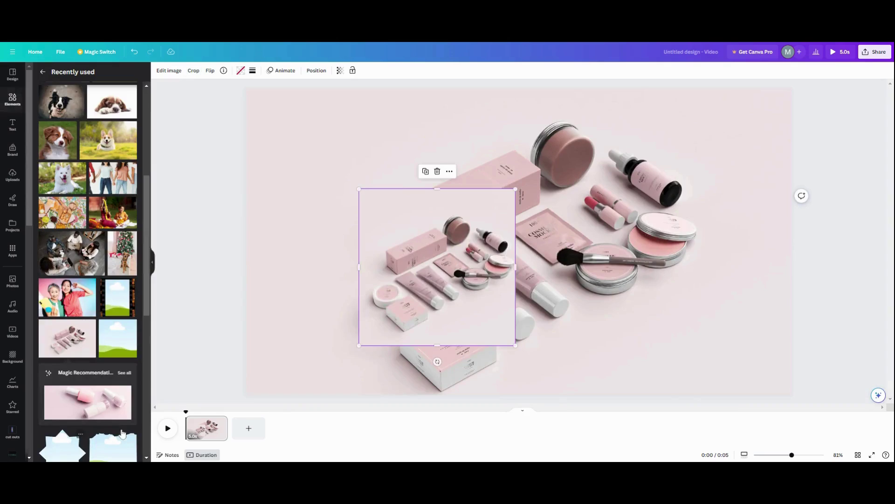
Step: Move the framed photo to the page's lower-left edge and detach the background image, placing it beside the frame
drag(442, 271, 280, 305)
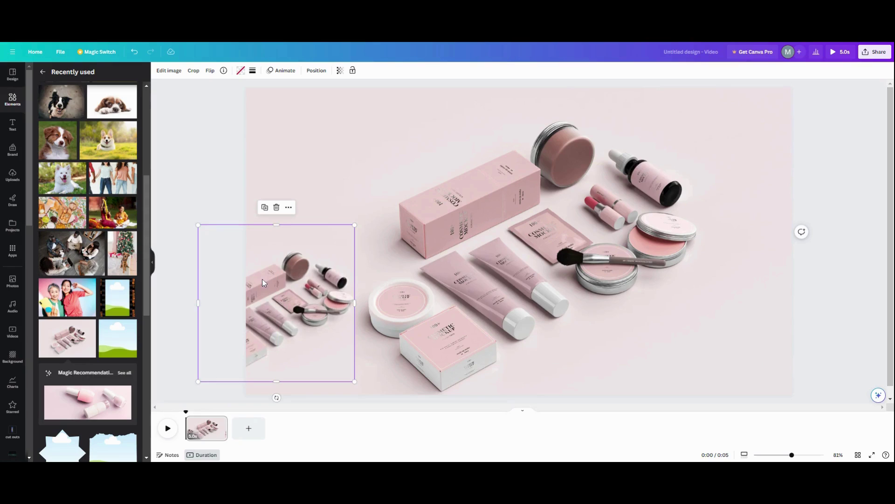
click(505, 212)
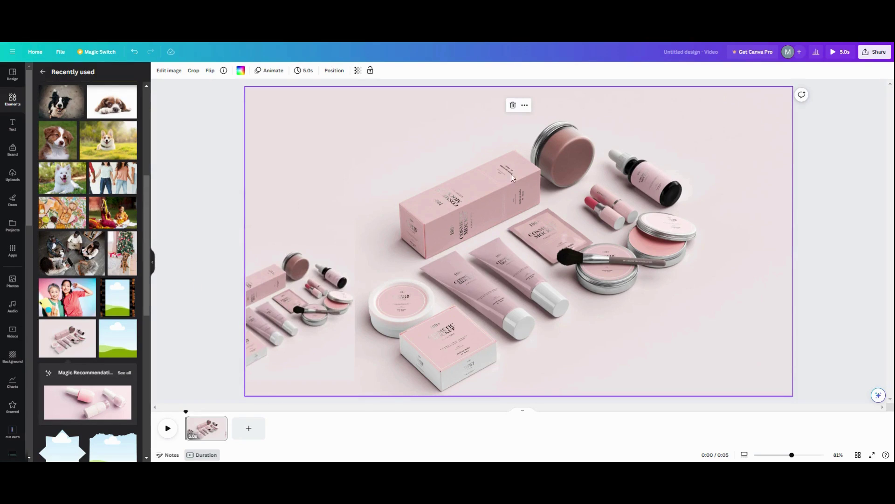
click(525, 105)
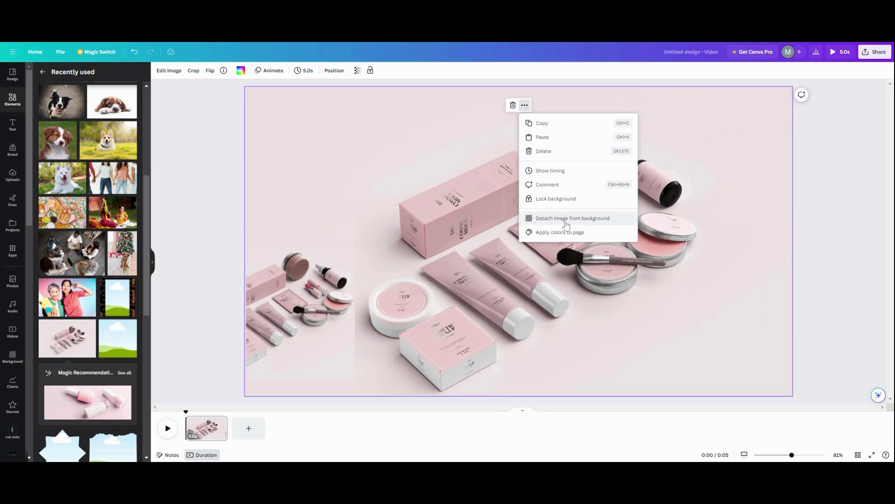
click(565, 222)
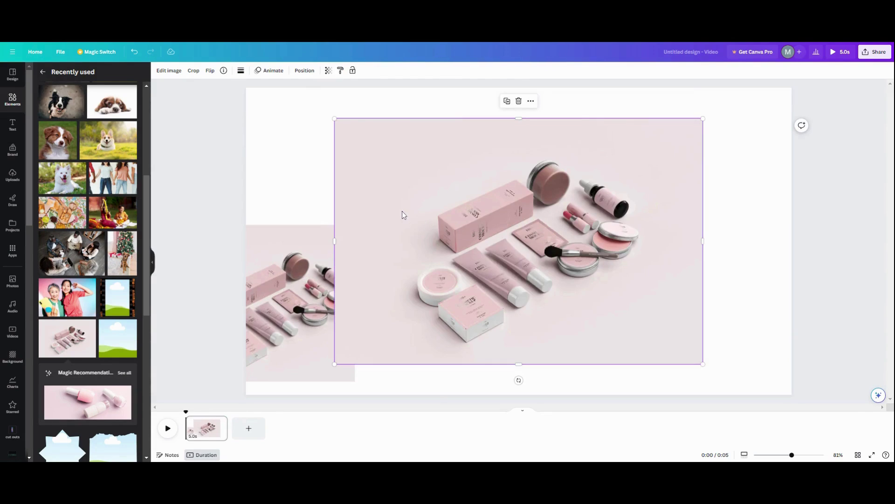
drag(403, 214, 468, 225)
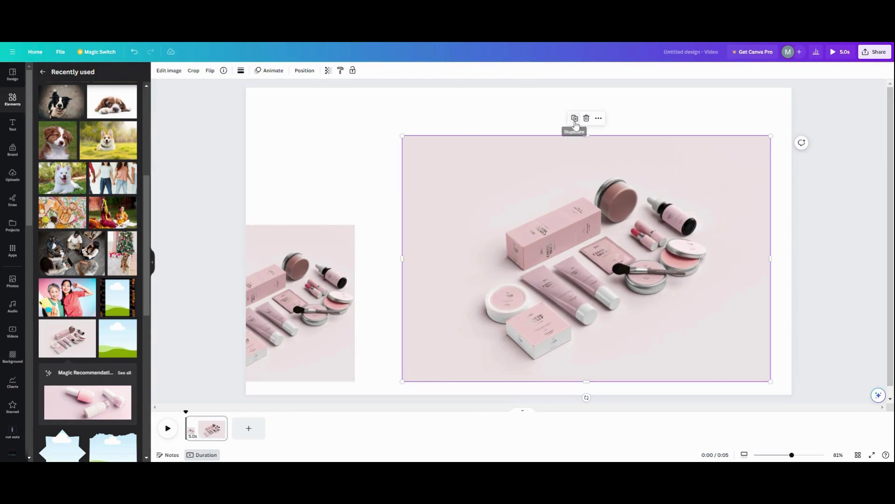
Step: Duplicate the large cosmetics photo, shrink the copy to about 688 × 459 px and move it to the lowest layer above the background
click(574, 119)
drag(406, 140, 580, 256)
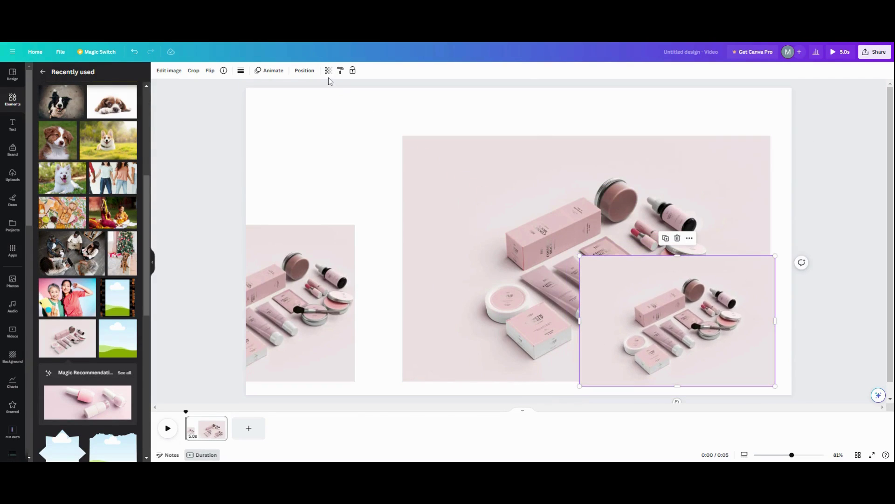
click(304, 70)
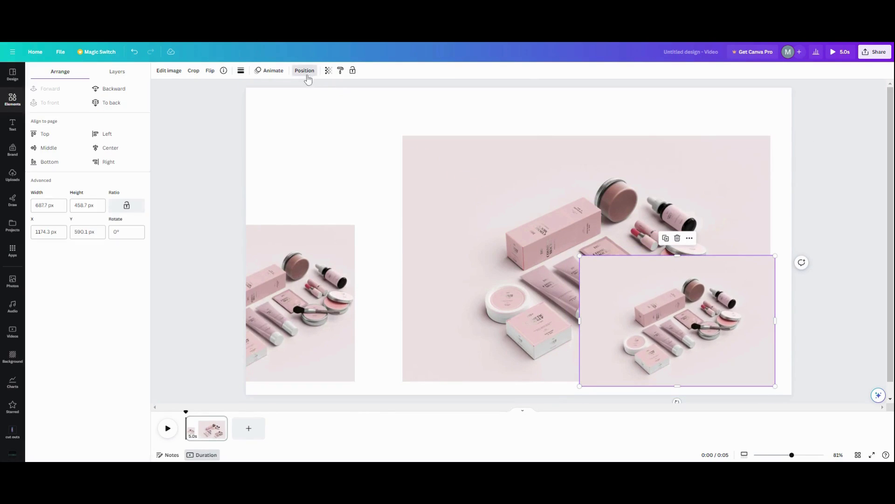
click(117, 72)
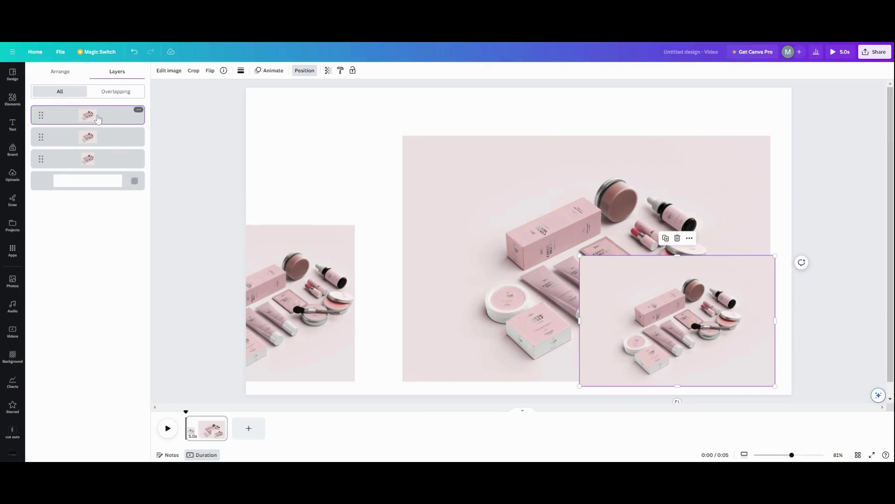
drag(91, 119, 97, 178)
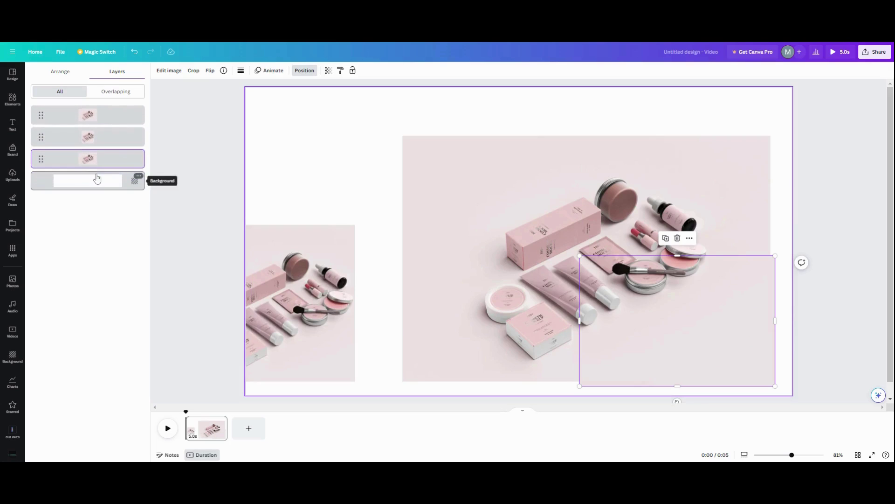
Step: Lower the small copy's transparency value and group it behind the large cosmetics photo
click(329, 70)
drag(328, 104, 259, 97)
drag(657, 300, 616, 269)
drag(559, 119, 602, 264)
click(567, 120)
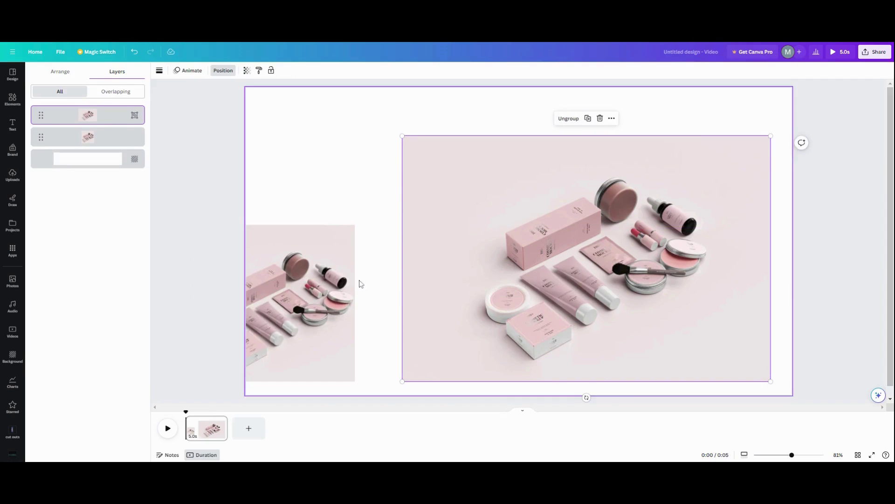
Step: Enlarge and reposition the grouped cosmetics photo until it covers the whole page with a slight overhang
drag(398, 136, 259, 140)
drag(769, 381, 823, 416)
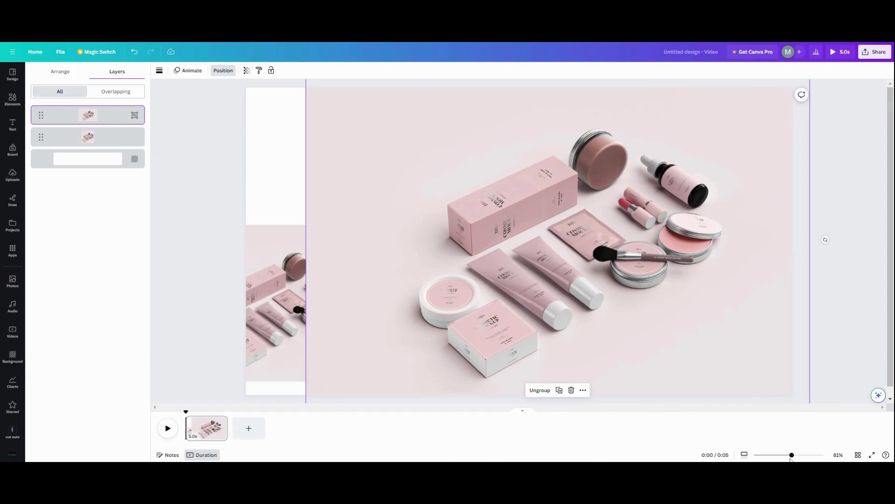
drag(792, 455, 780, 455)
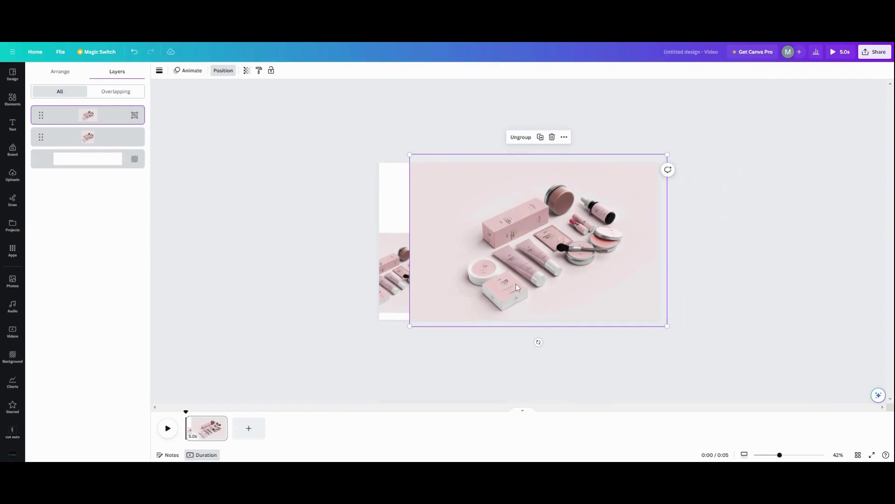
drag(409, 155, 352, 160)
drag(396, 186, 393, 199)
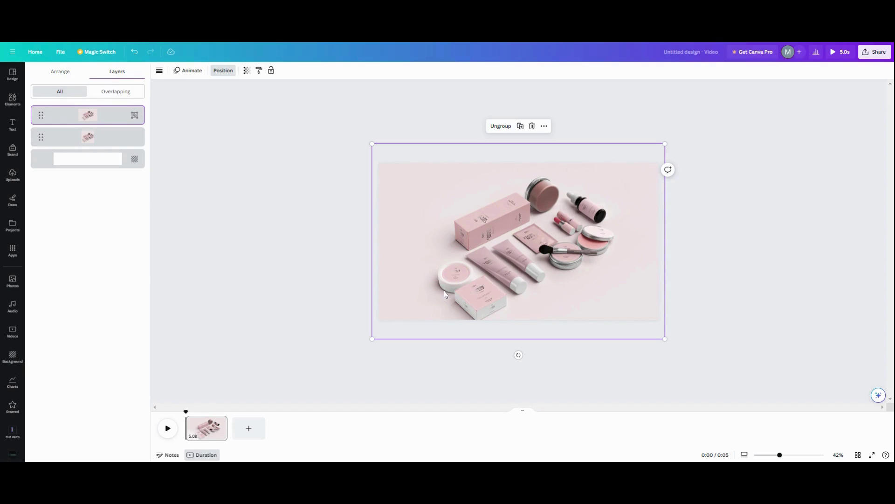
drag(563, 297, 563, 295)
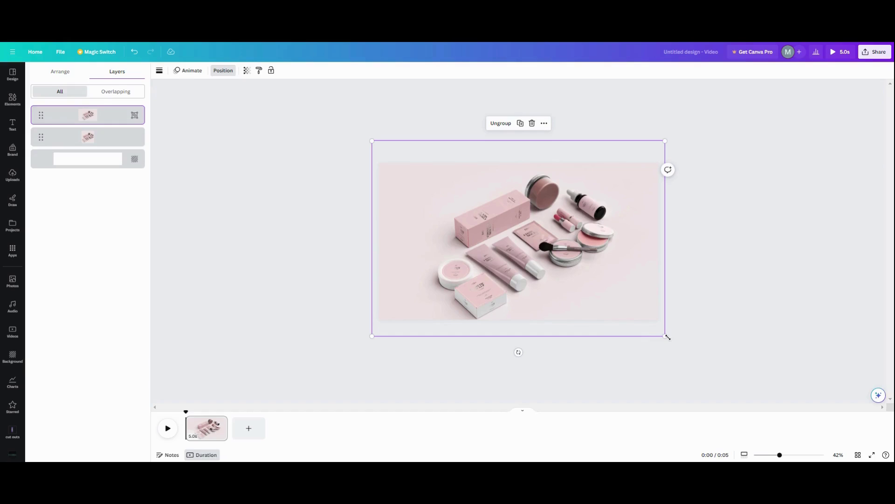
drag(664, 335, 661, 333)
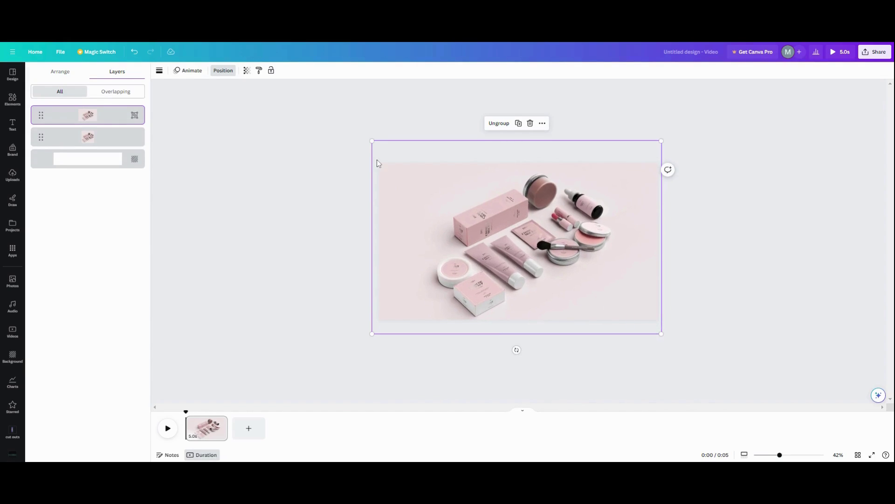
drag(372, 140, 376, 143)
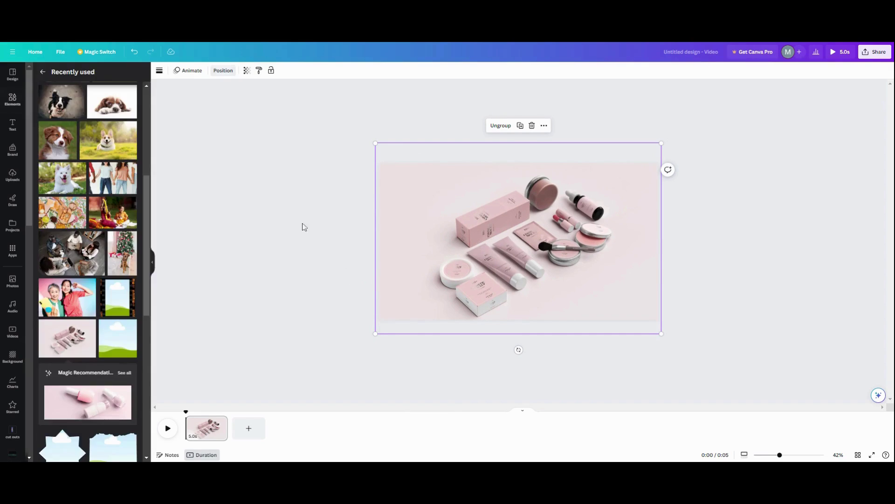
Step: Bring the framed square photo to the top layer and place it over the group's lower-left products
click(219, 70)
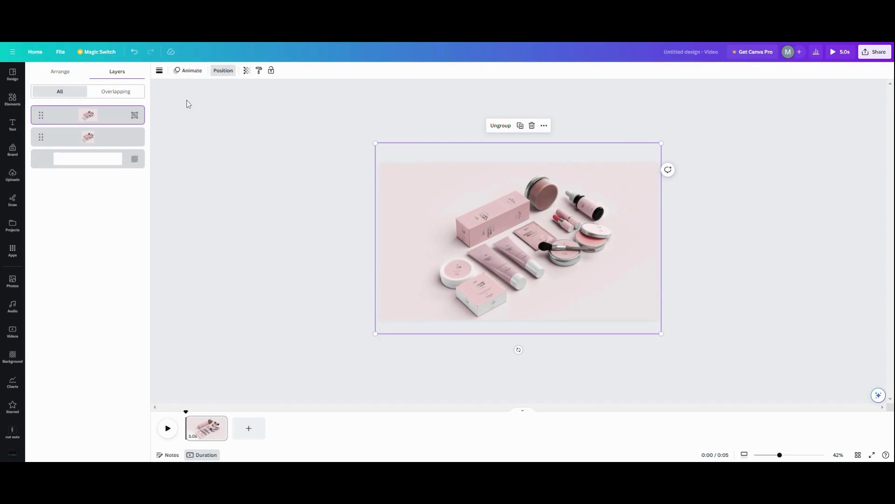
drag(107, 138, 107, 115)
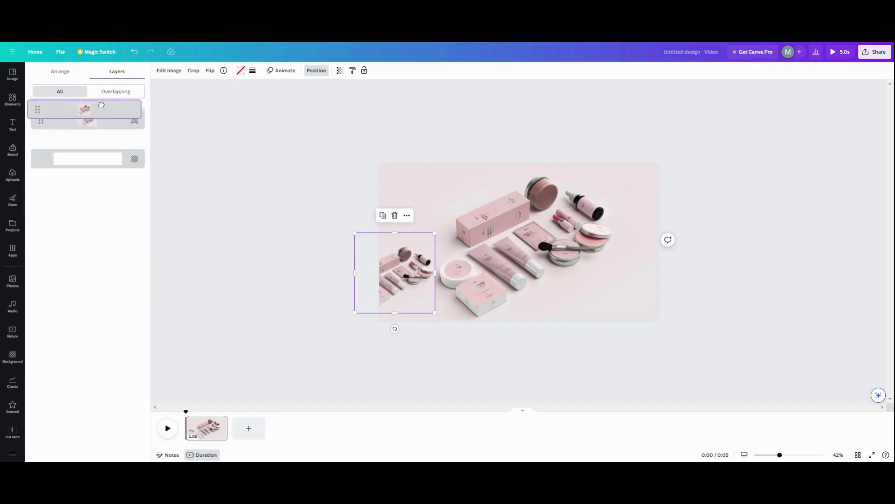
drag(394, 276, 422, 258)
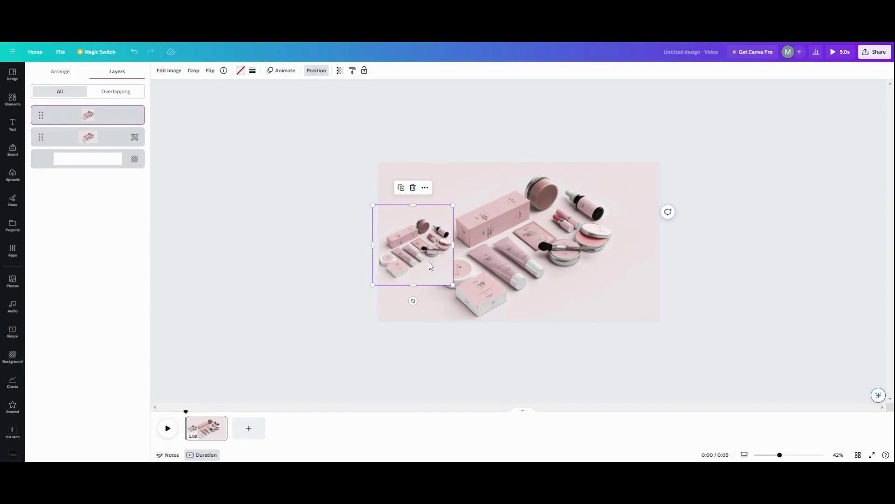
drag(430, 266, 471, 267)
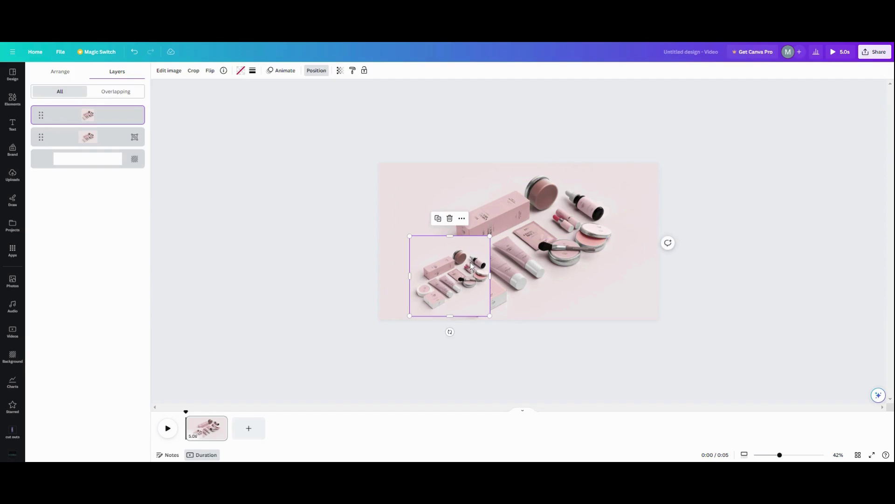
Step: Enlarge and shift the photo inside the square frame until its products line up with the full-page cosmetics photo behind
double_click(462, 270)
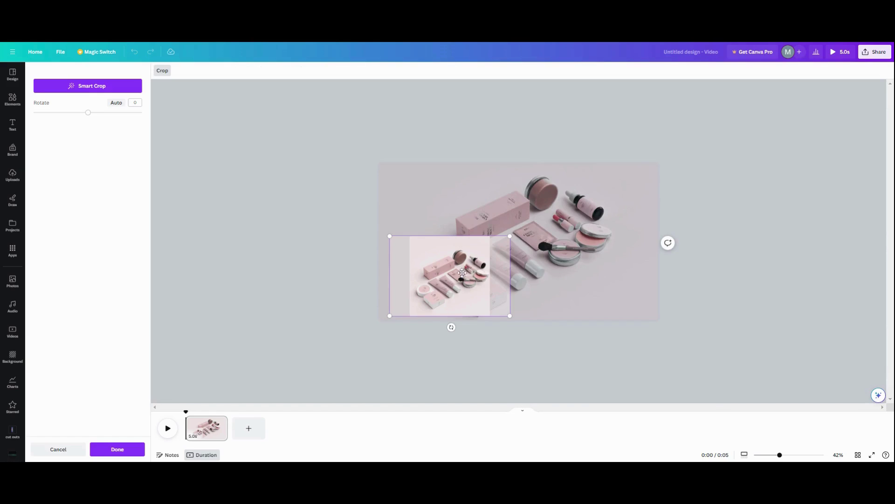
drag(463, 282, 463, 287)
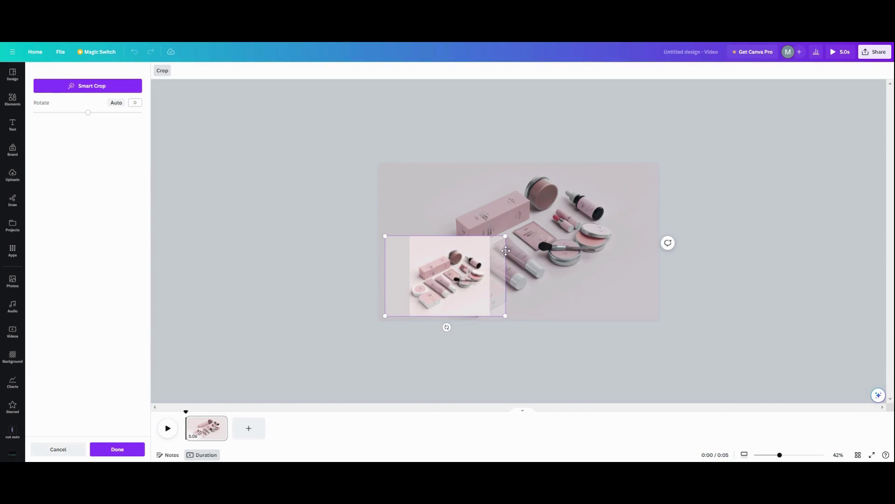
drag(505, 238, 651, 183)
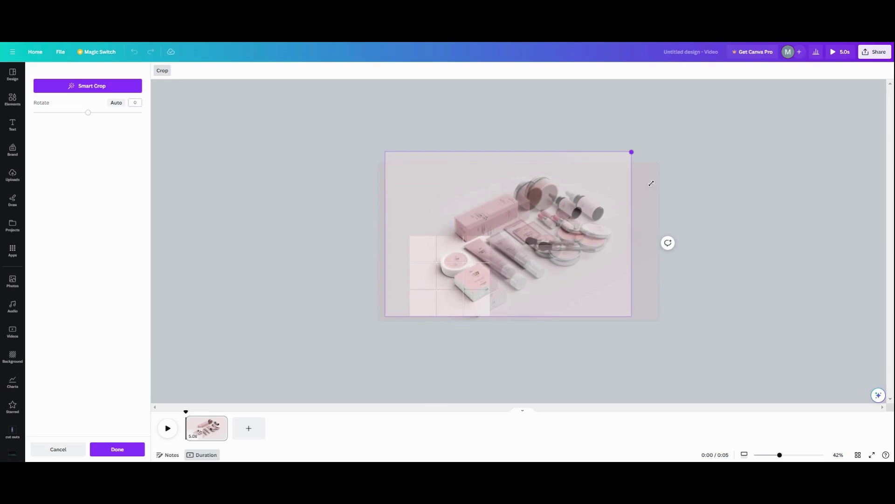
drag(386, 316, 369, 330)
drag(632, 326, 662, 346)
drag(583, 317, 582, 303)
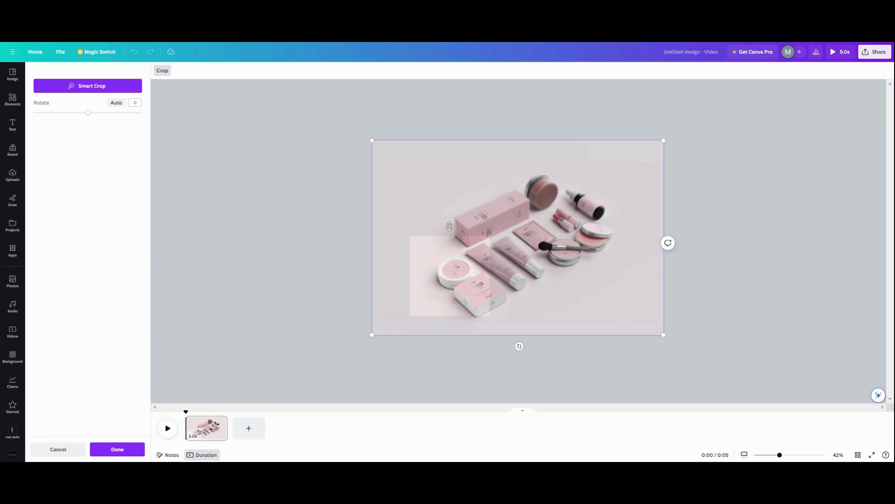
drag(370, 141, 371, 143)
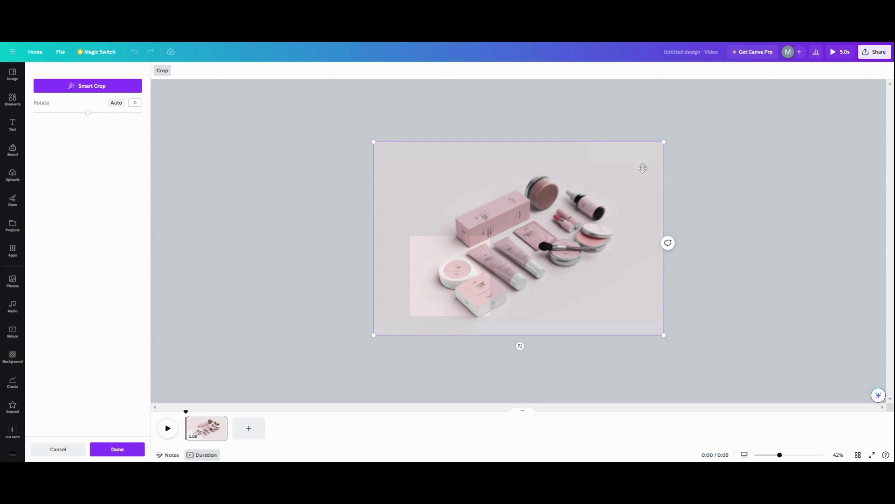
drag(664, 141, 662, 143)
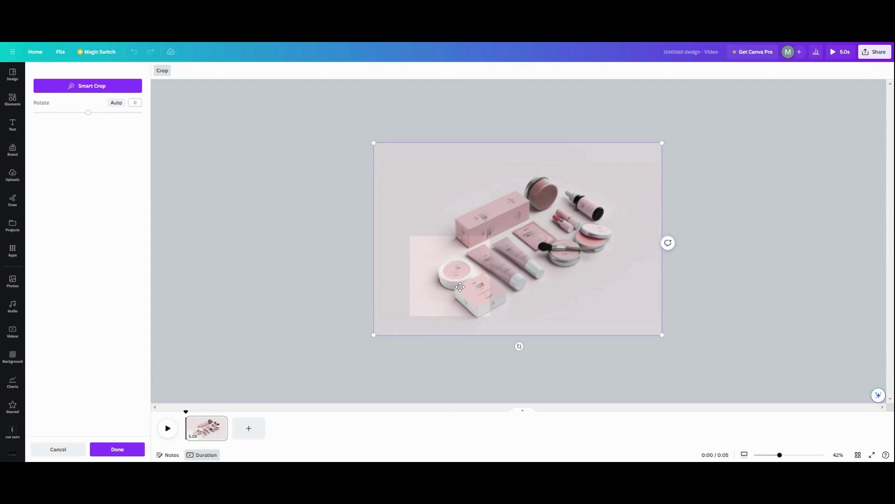
click(343, 334)
click(344, 336)
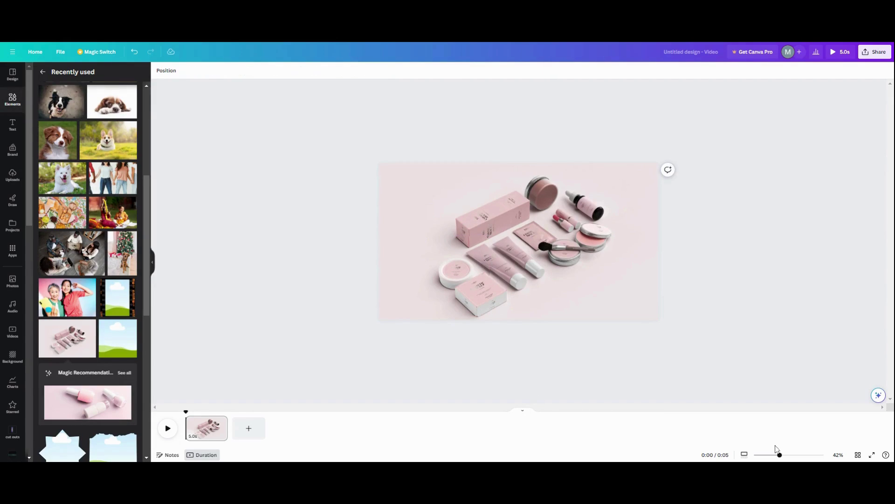
Step: Fine-tune the photo crop inside the square frame by enlarging it slightly to match the background products
drag(780, 455, 791, 455)
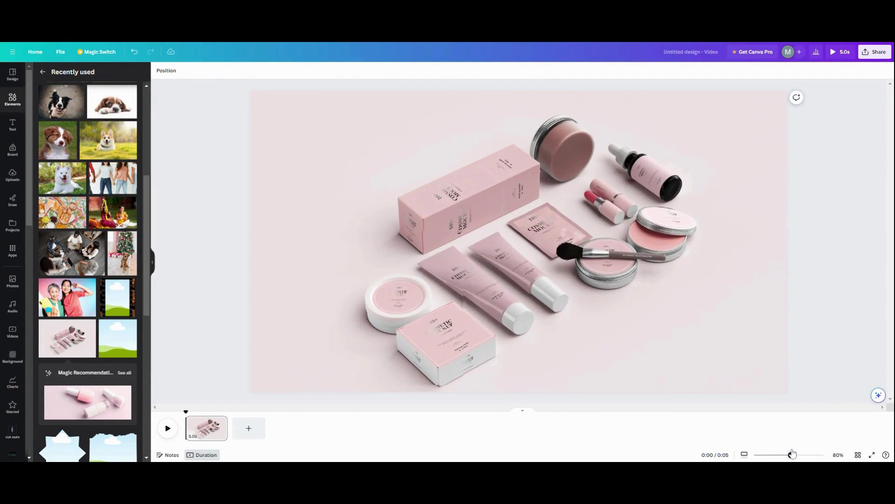
drag(792, 454, 787, 454)
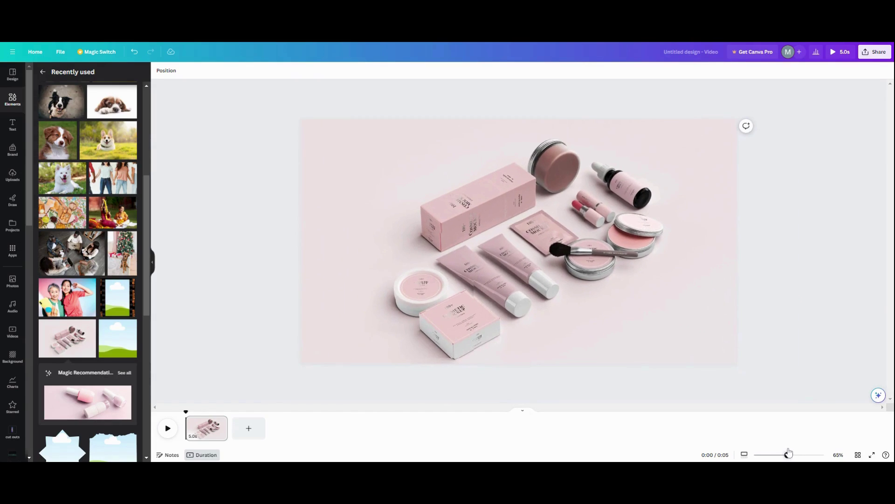
click(426, 328)
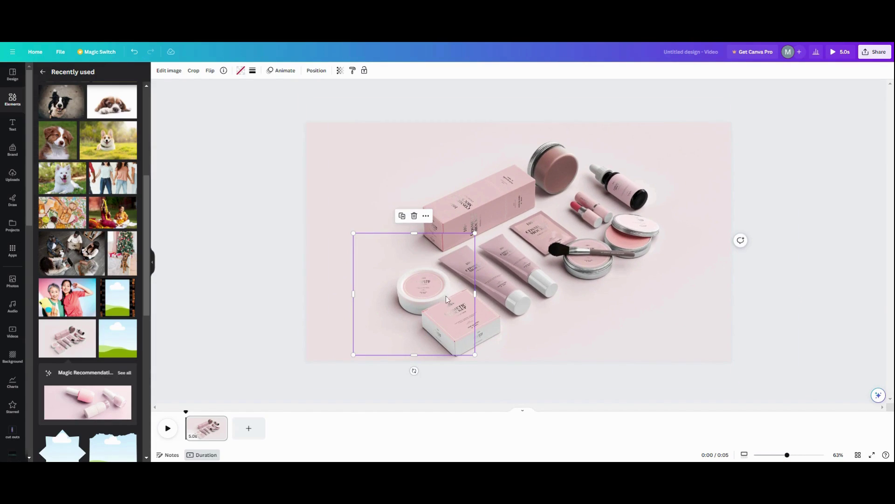
double_click(437, 287)
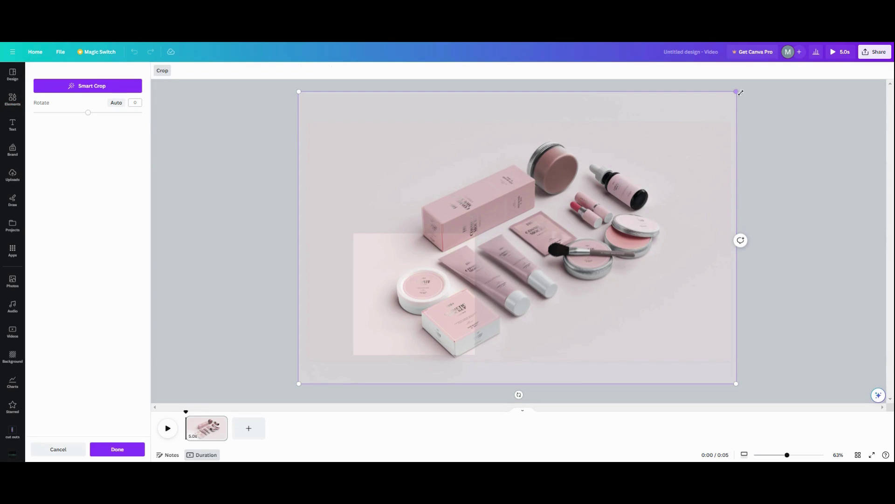
drag(737, 92, 739, 89)
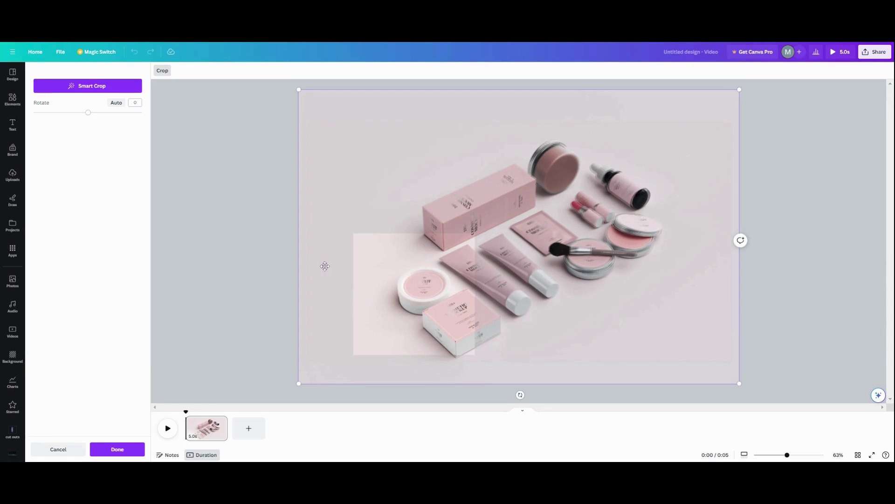
click(274, 258)
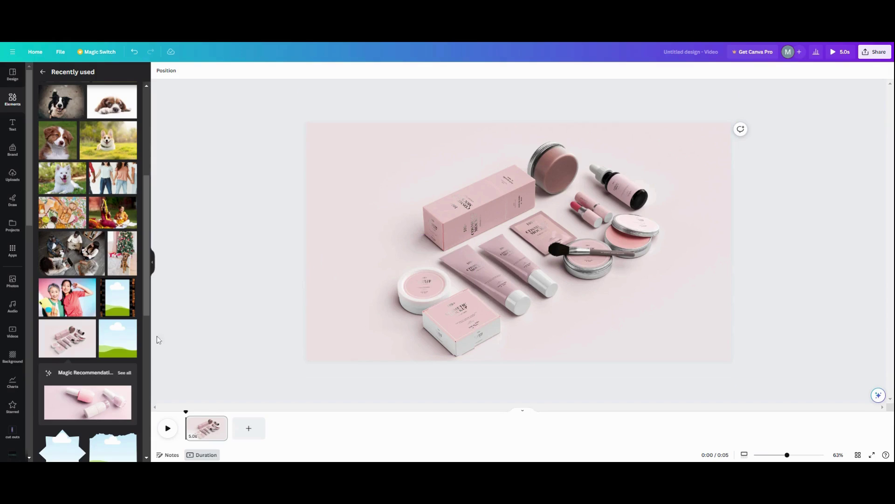
Step: Add the torn-paper frame, tilt it to the long pink box's angle, and resize and place it over that box
scroll(116, 344, down, 2)
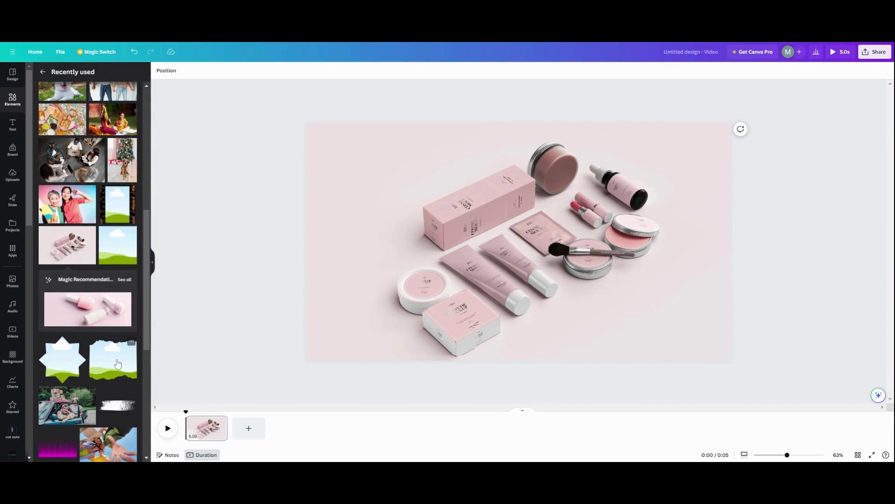
click(119, 365)
drag(495, 262, 476, 239)
drag(496, 293, 538, 271)
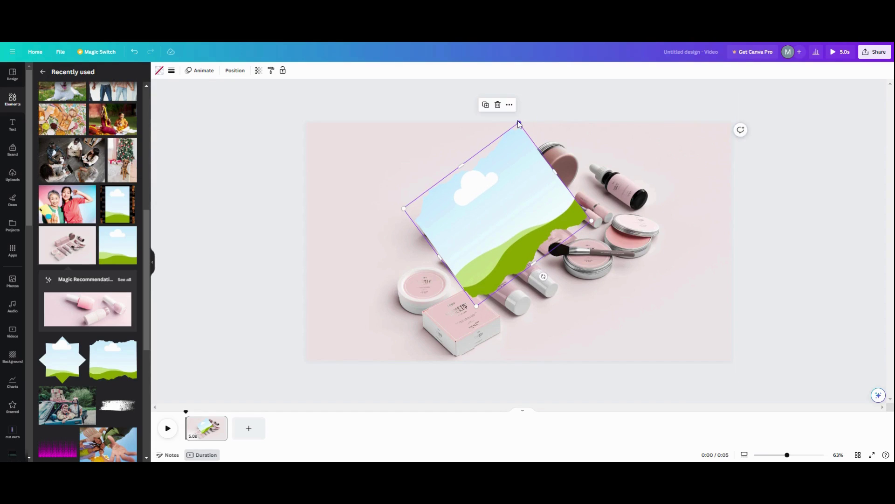
drag(519, 122, 494, 177)
drag(483, 229, 458, 209)
drag(488, 151, 489, 133)
drag(542, 209, 560, 204)
drag(480, 211, 479, 207)
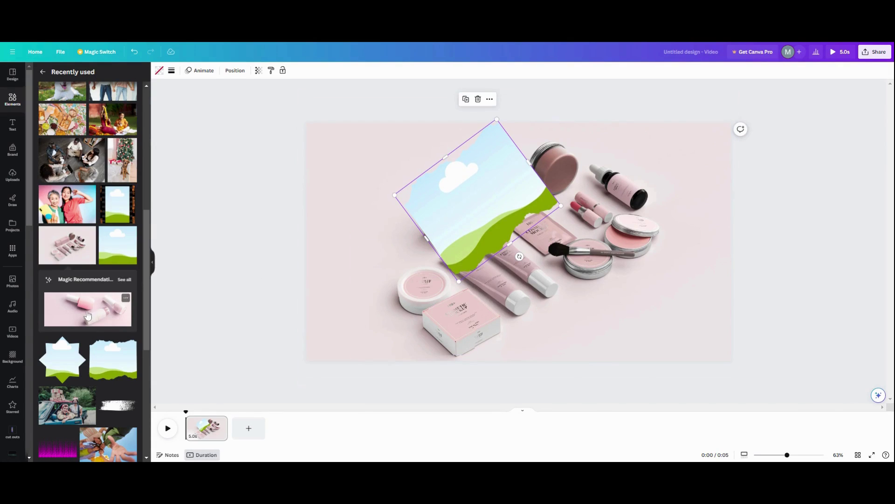
Step: Fill the torn-paper frame with the cosmetics photo and rotate the photo inside it to 36.5° so it sits level
drag(70, 247, 473, 215)
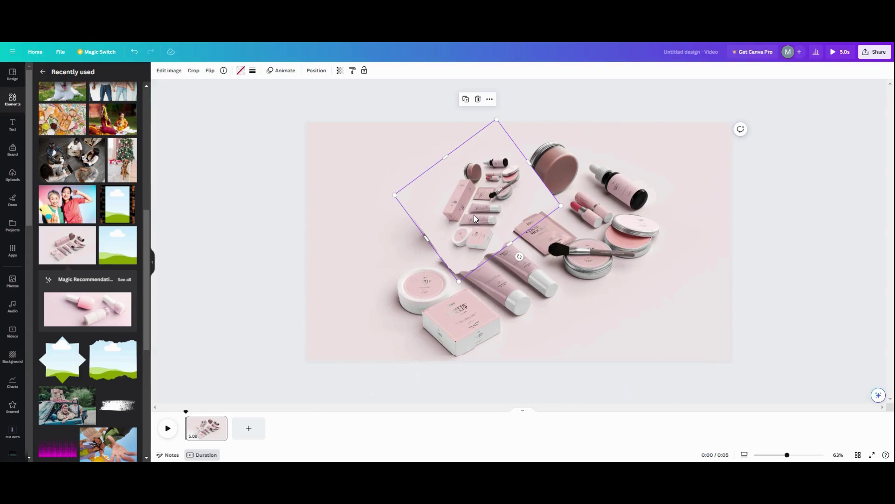
double_click(474, 215)
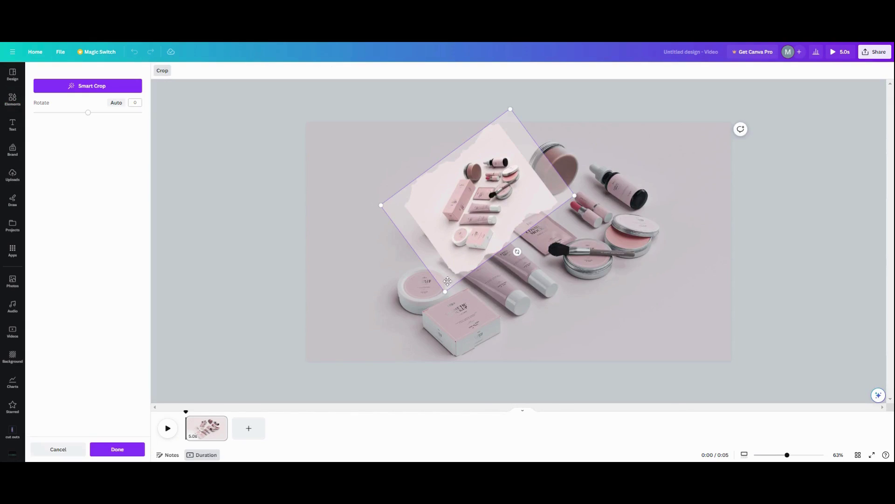
drag(447, 291, 441, 300)
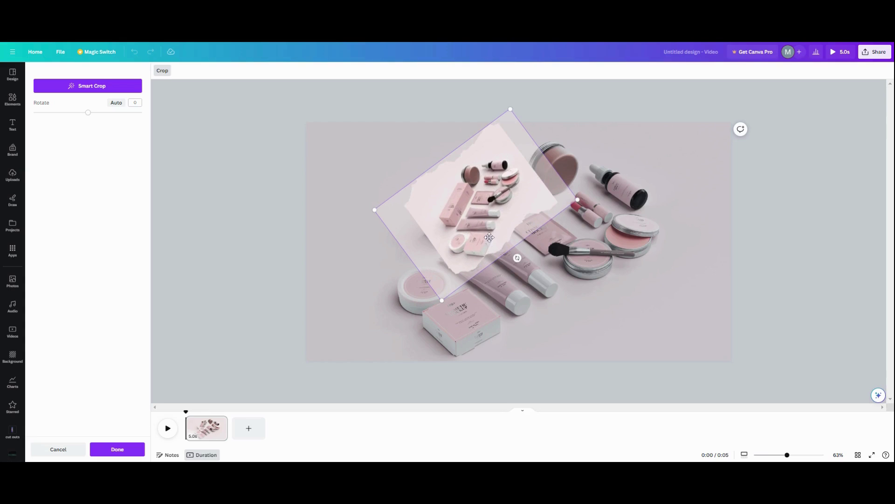
drag(516, 259, 477, 312)
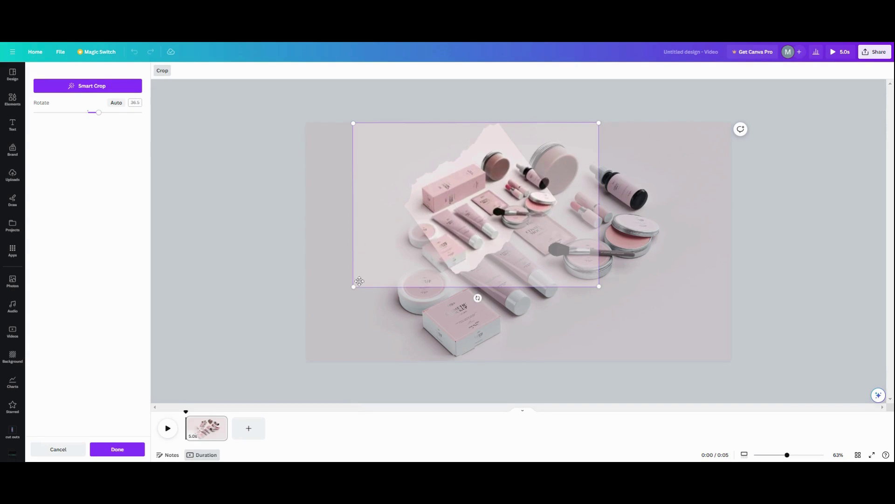
Step: Enlarge the photo inside the torn-paper frame and adjust its corners until the long box matches the background photo
drag(353, 287, 274, 341)
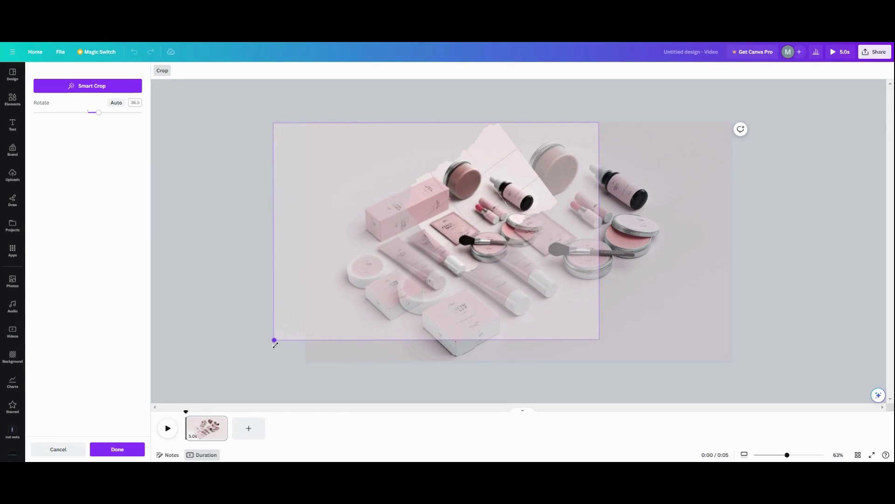
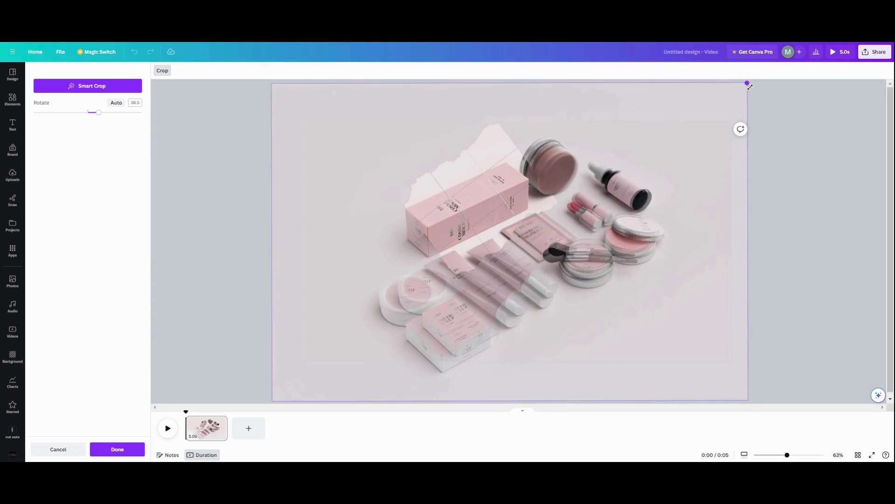
drag(749, 87, 749, 83)
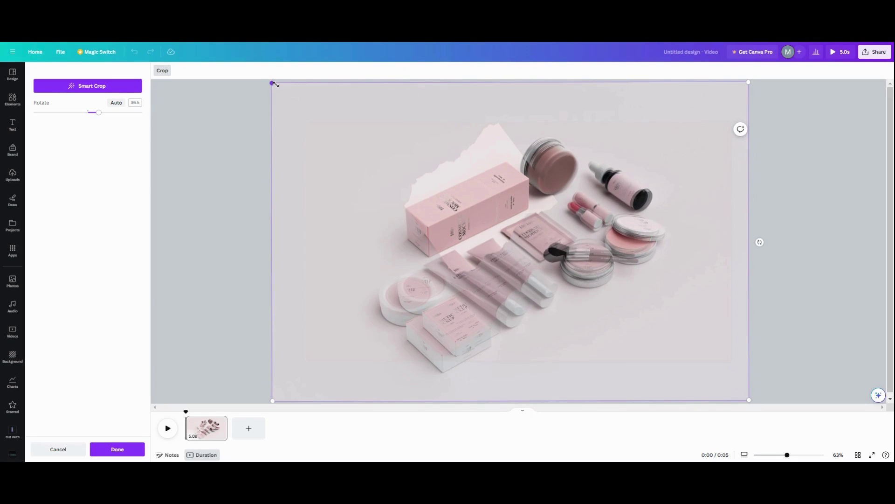
drag(273, 83, 281, 88)
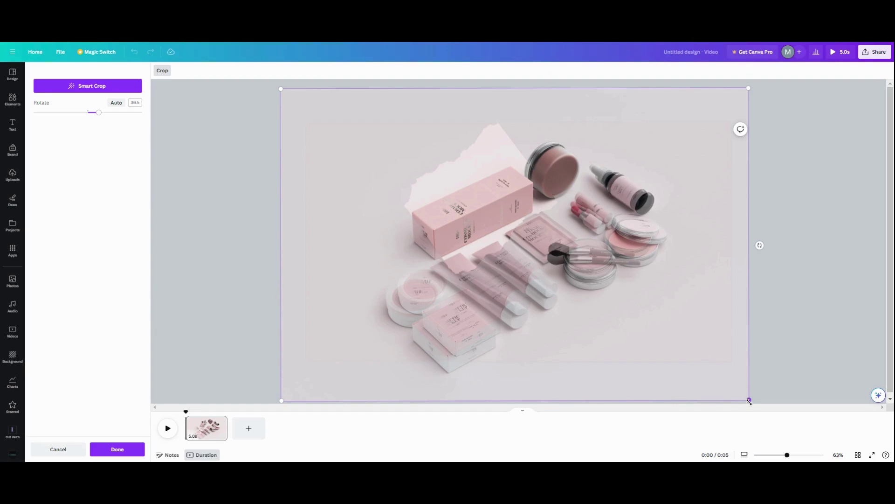
drag(749, 401, 739, 393)
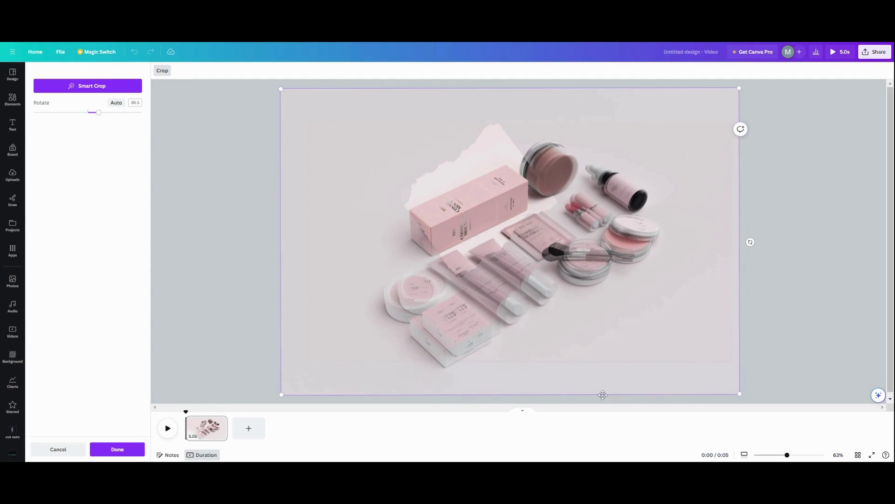
drag(281, 394, 298, 380)
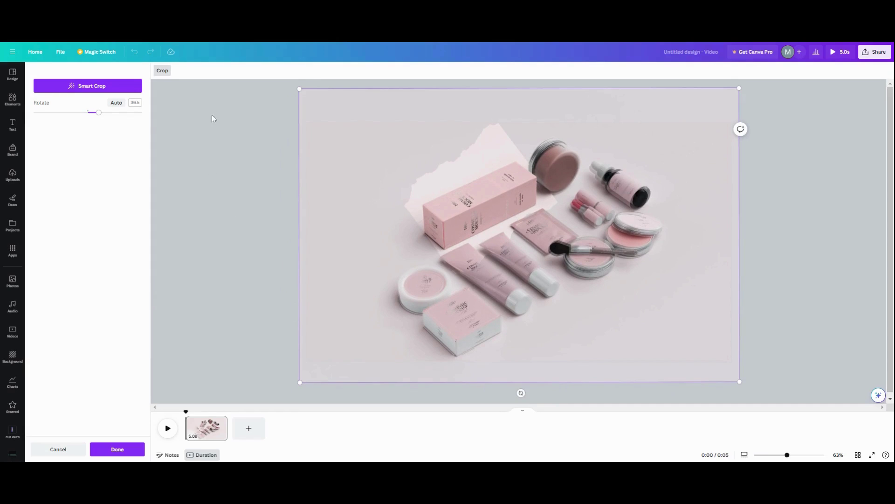
drag(300, 88, 302, 91)
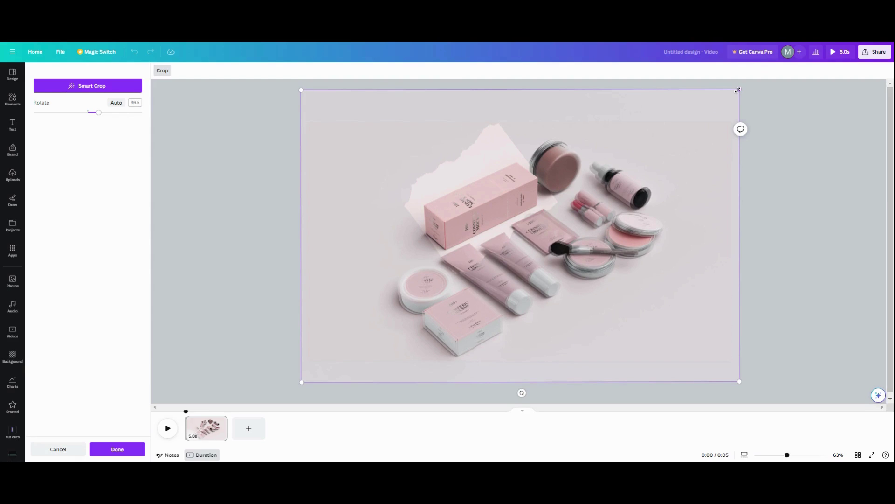
drag(738, 90, 736, 92)
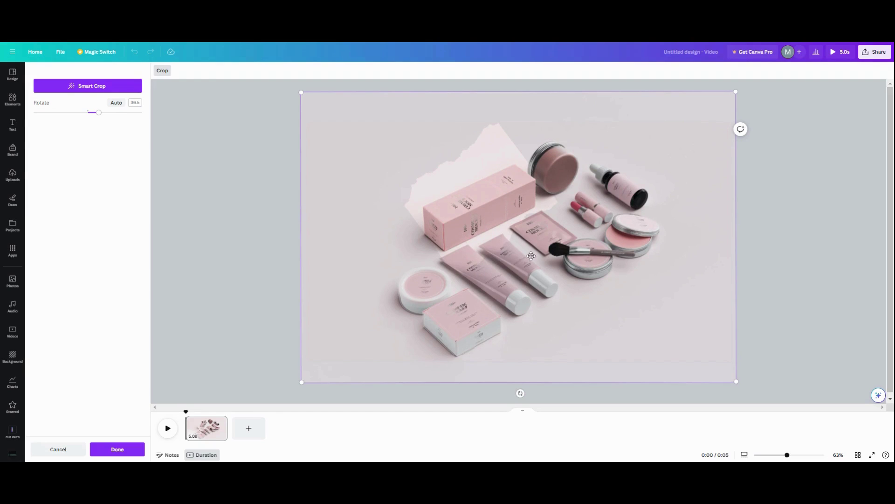
click(771, 279)
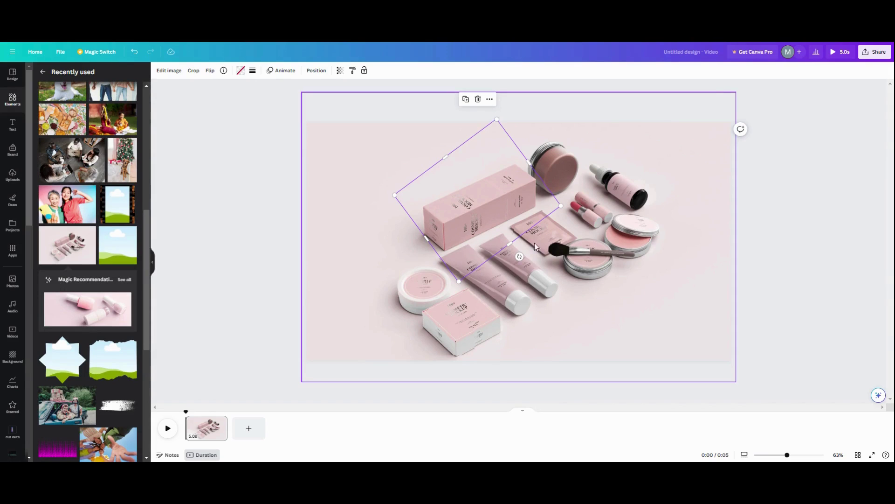
Step: Inspect the torn-paper frame's alignment up close and slightly enlarge its photo crop toward the lower left
drag(789, 457, 797, 451)
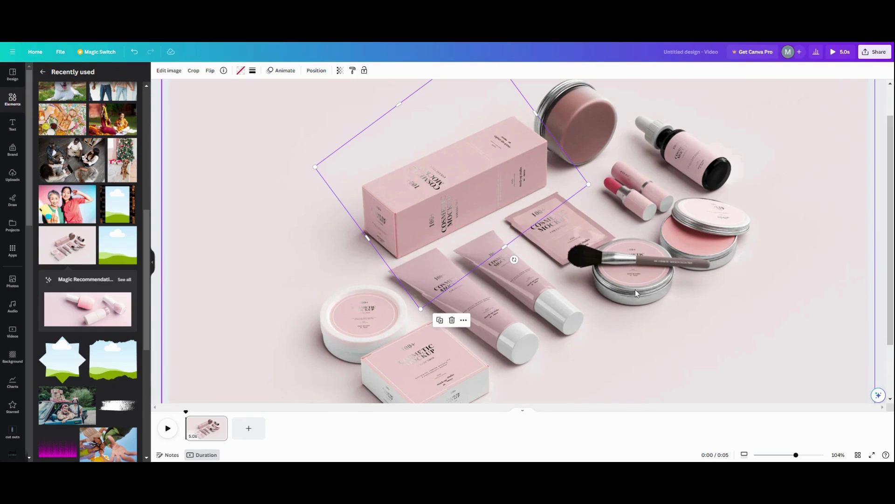
double_click(464, 206)
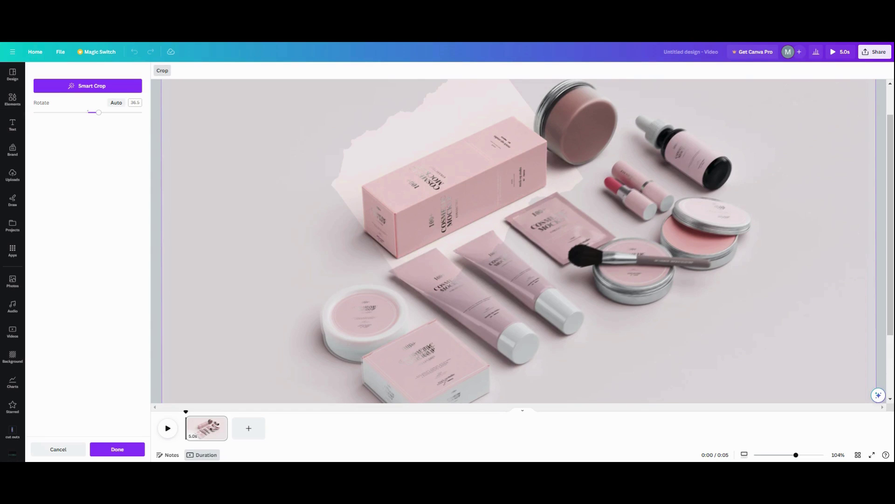
drag(797, 456, 786, 456)
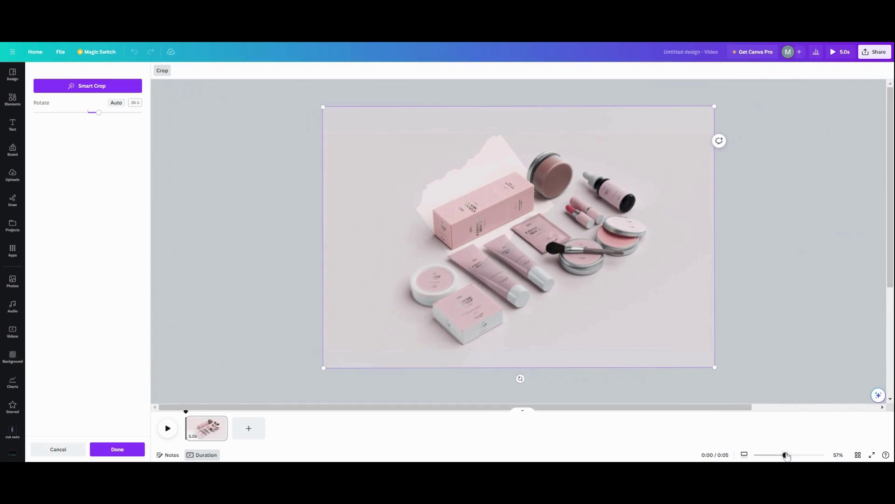
drag(324, 368, 324, 368)
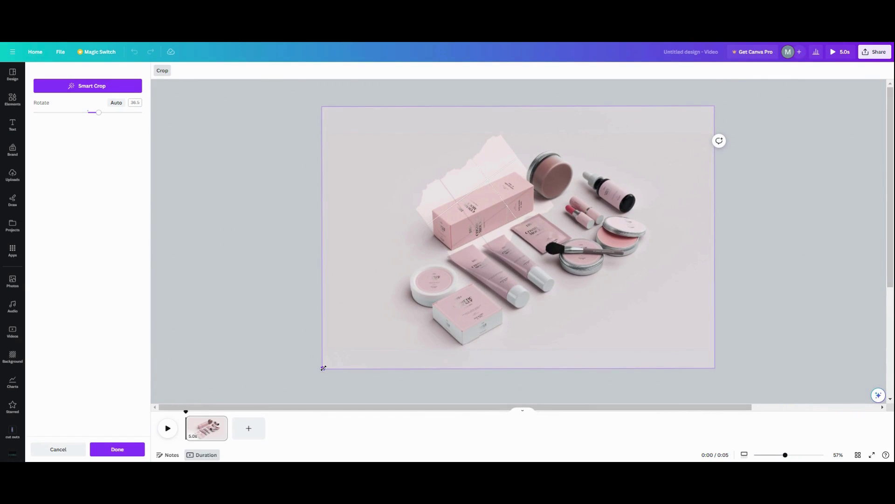
click(272, 357)
click(261, 331)
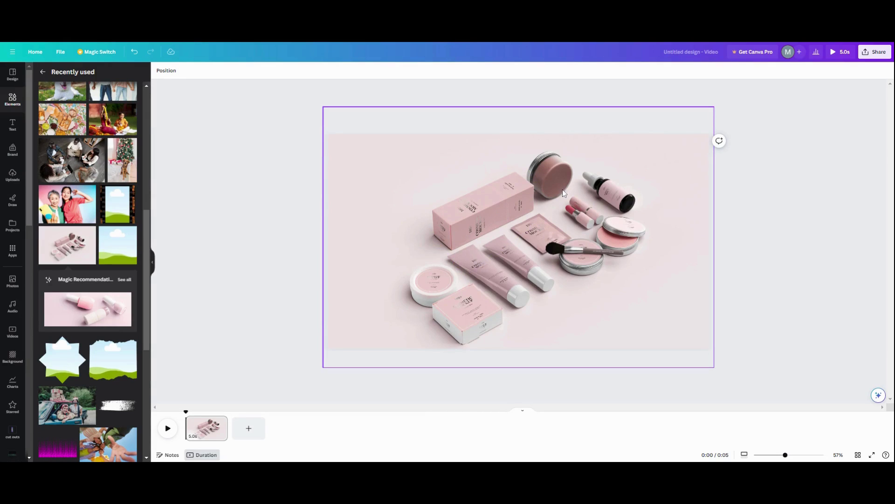
Step: Slightly shrink the photo inside the square frame from its lower-right corner to refine its alignment with the background photo
click(468, 325)
double_click(467, 325)
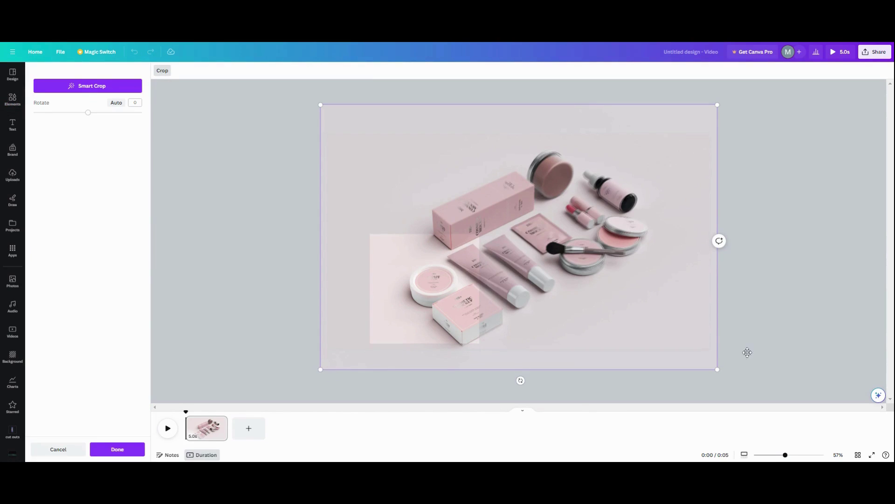
drag(717, 370, 717, 368)
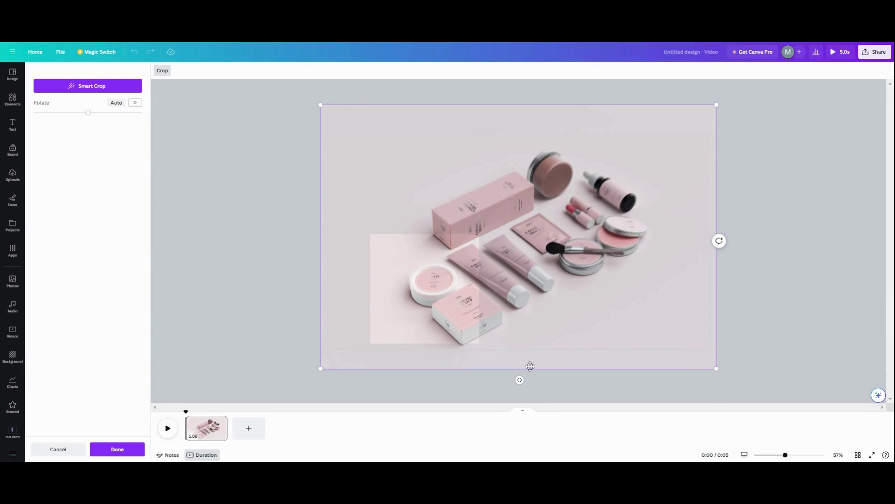
click(307, 322)
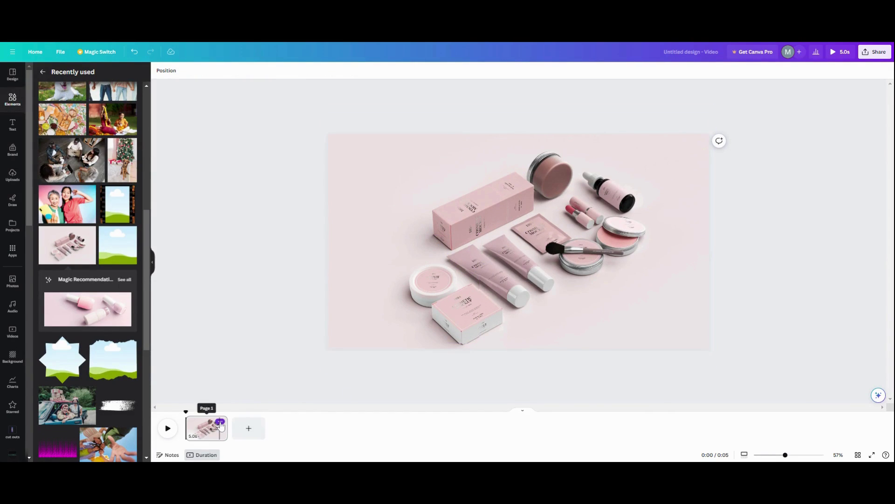
Step: Duplicate the page and enlarge the square frame on the copy to about twice its size, extending it toward the upper right
click(220, 422)
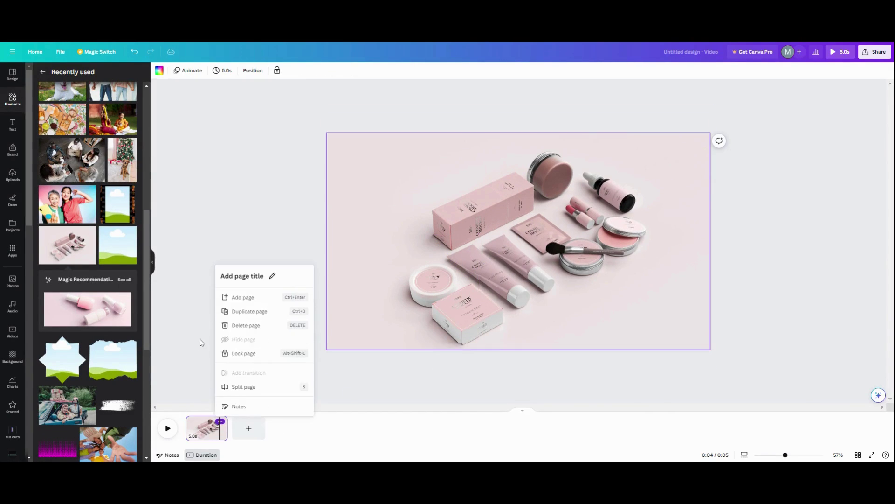
click(235, 311)
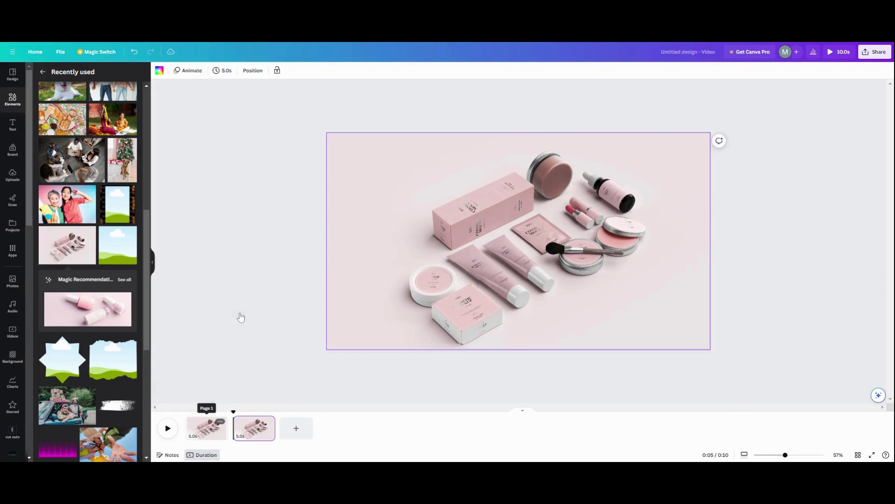
click(448, 275)
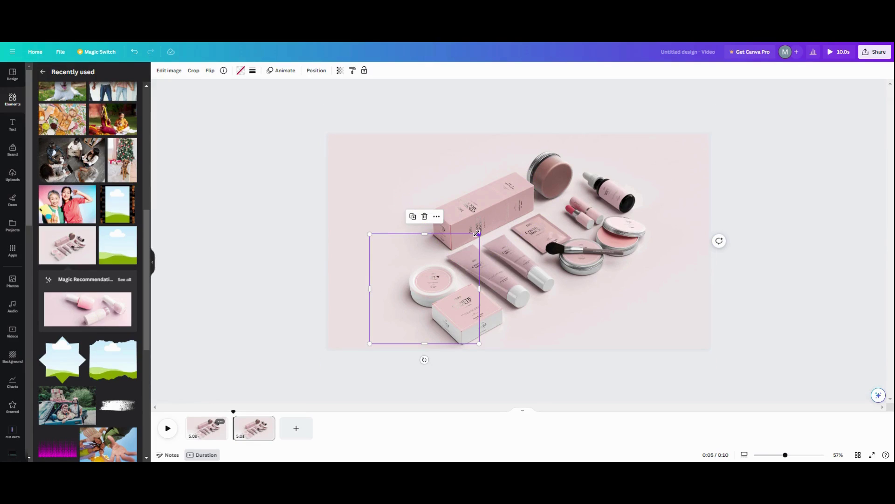
drag(478, 233, 590, 123)
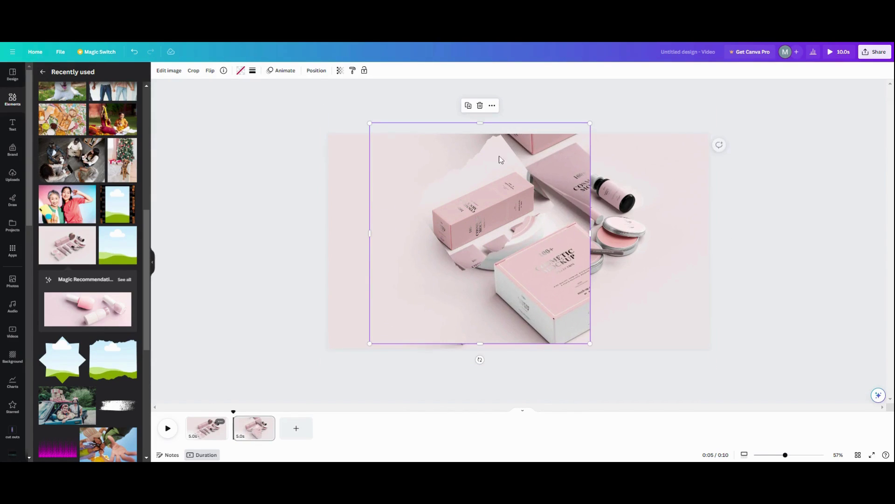
Step: Bring the enlarged square frame in front of the torn-paper frame and move it toward the centre of the page
click(317, 71)
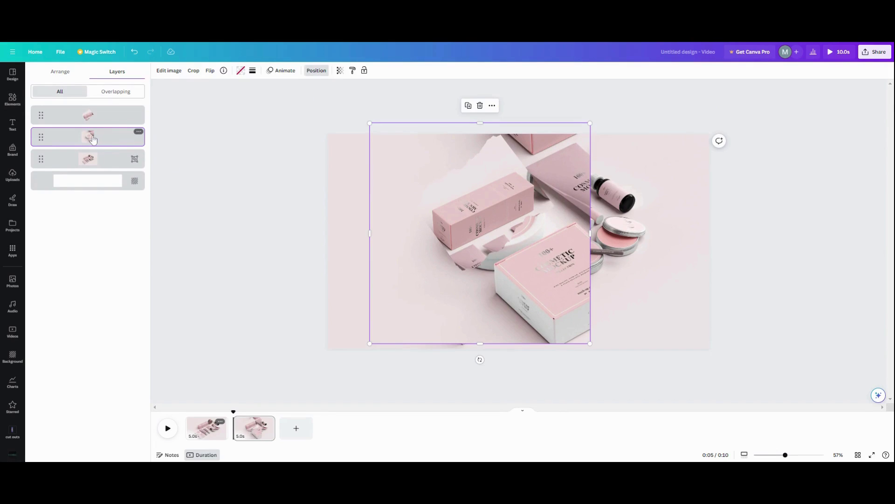
drag(94, 139, 110, 114)
drag(486, 246, 524, 249)
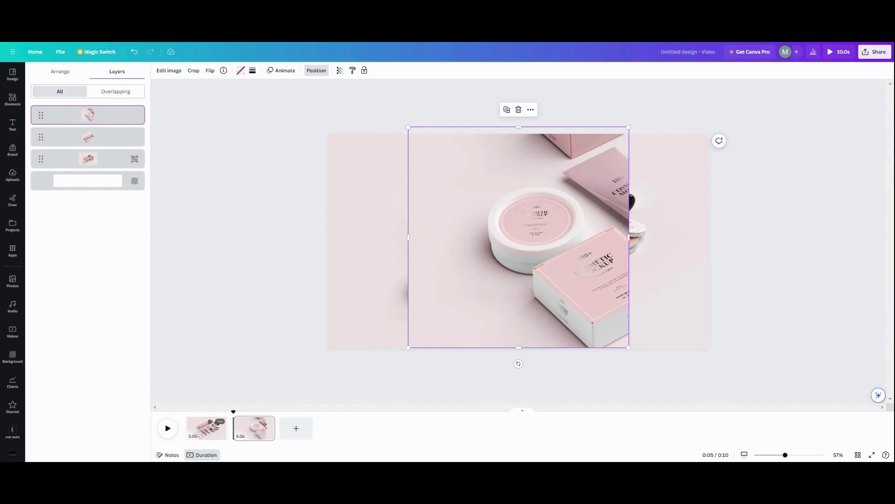
Step: Duplicate the first page and place the copy after the page with the enlarged square frame
click(219, 421)
click(250, 311)
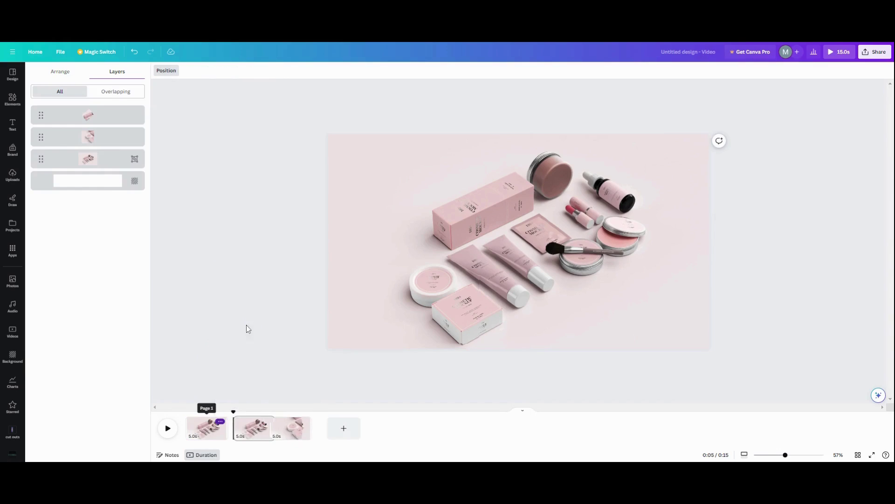
drag(248, 433, 322, 428)
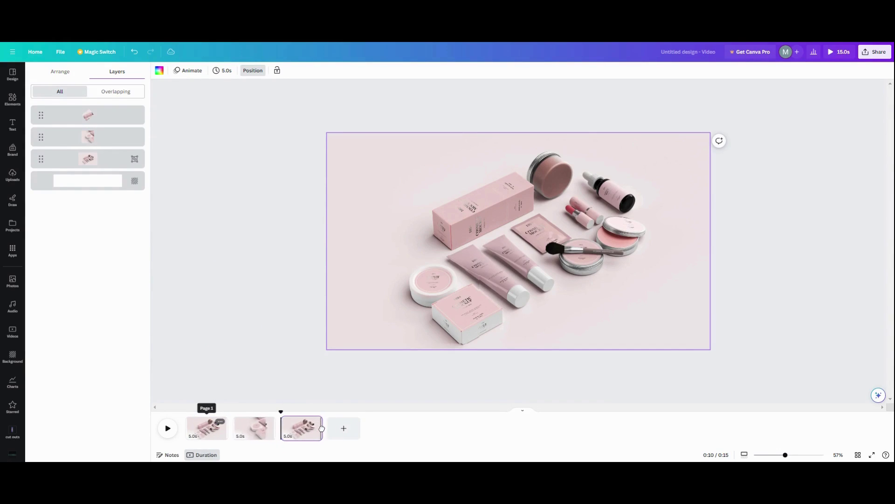
Step: Apply a Match & Move transition with a 2.5-second duration between all pages and play the video
click(234, 434)
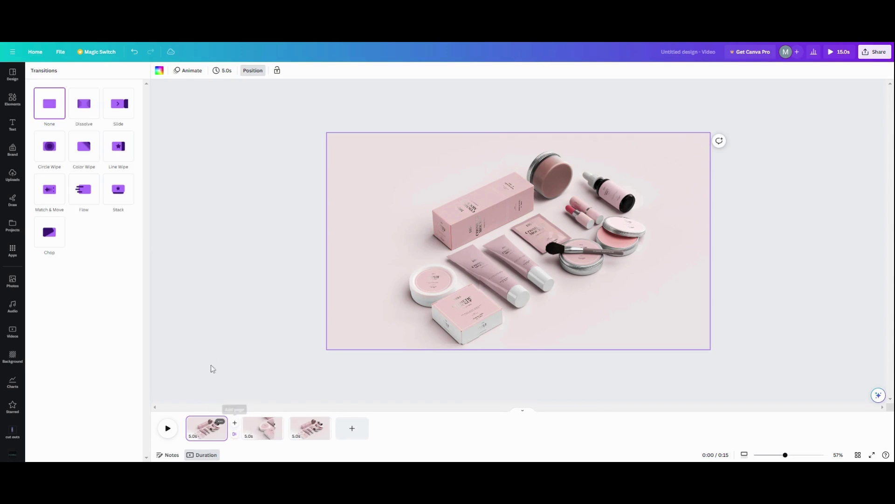
click(58, 198)
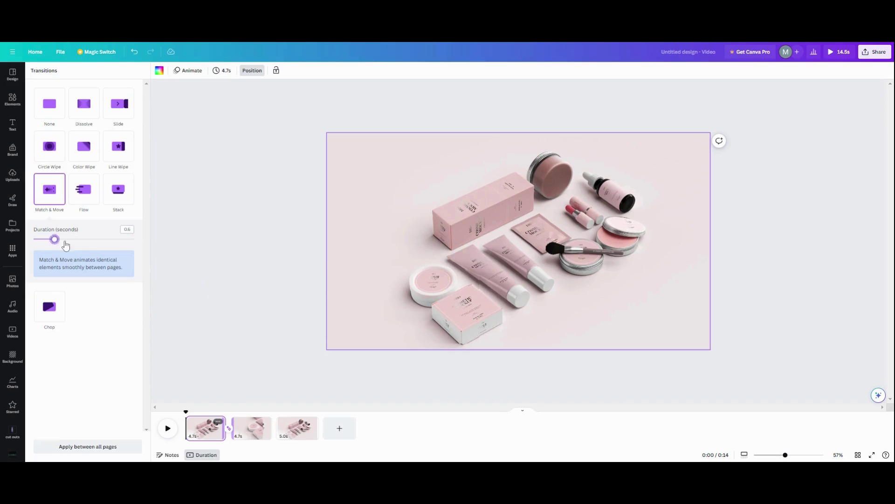
drag(54, 239, 194, 254)
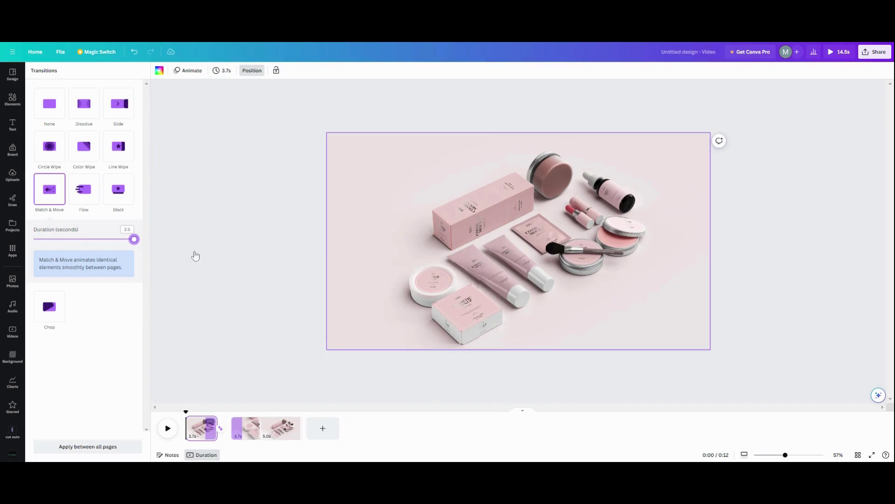
click(98, 444)
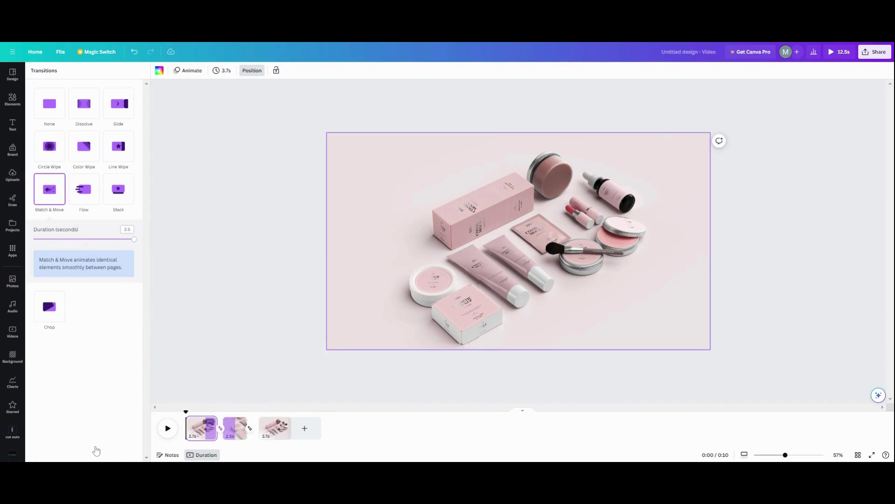
click(195, 440)
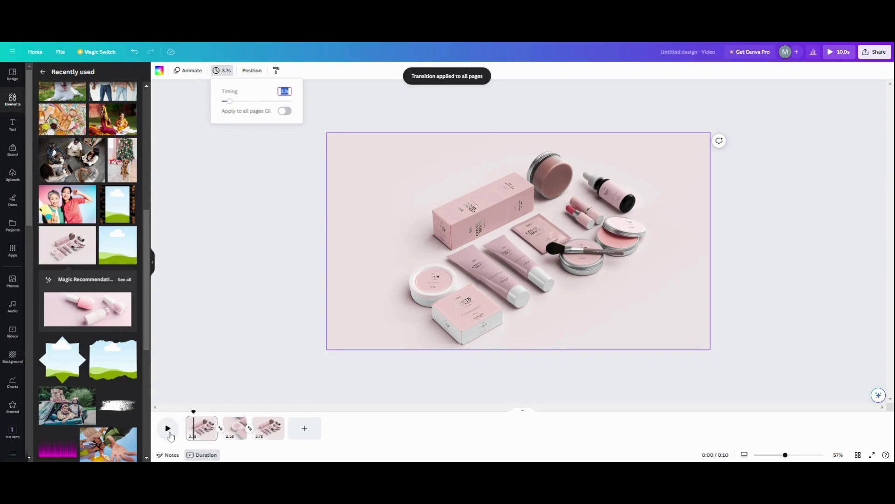
click(168, 428)
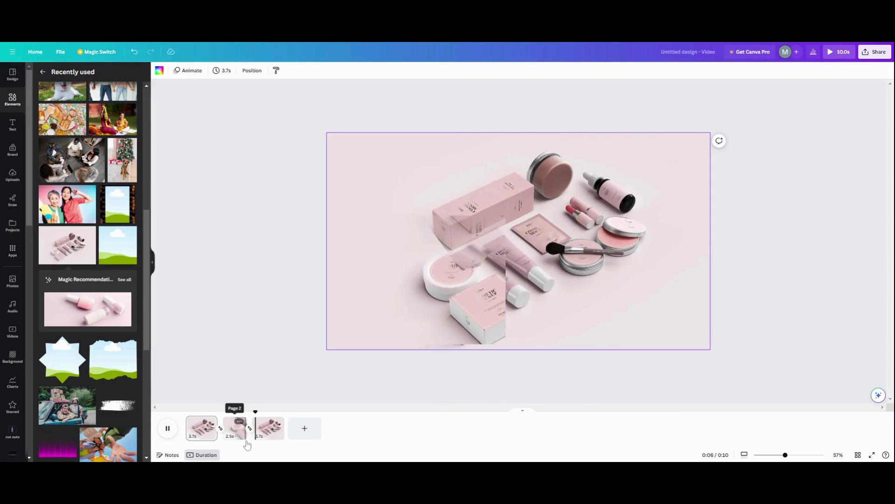
Step: Set the first page to 2.9 s, the second to 4.8 s and the third to 3.2 s, and replay the video
drag(246, 438, 262, 438)
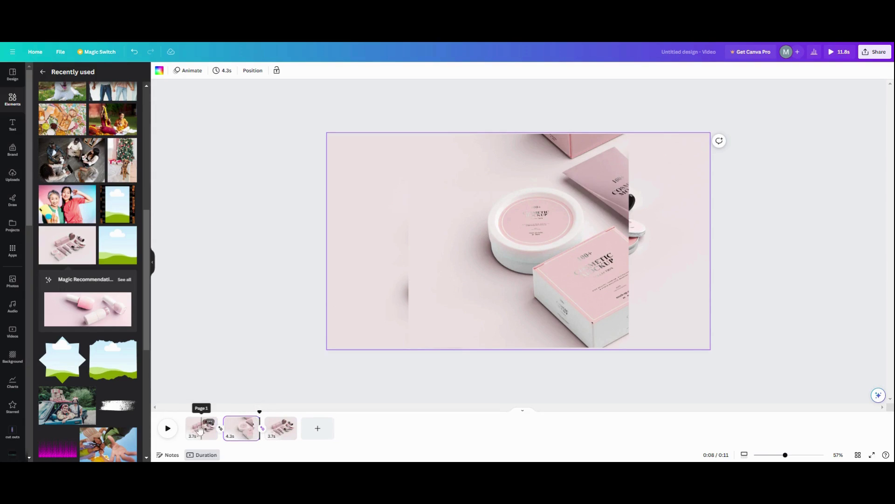
drag(190, 428, 197, 428)
drag(290, 429, 286, 430)
click(219, 435)
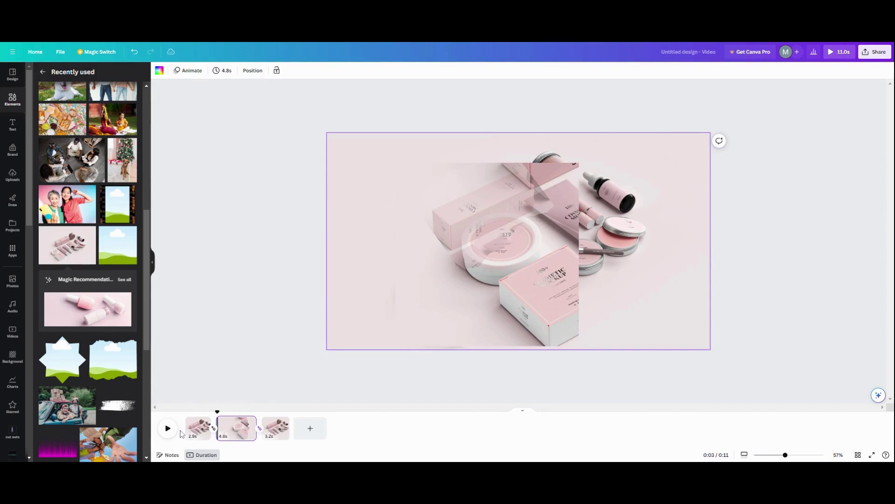
click(170, 432)
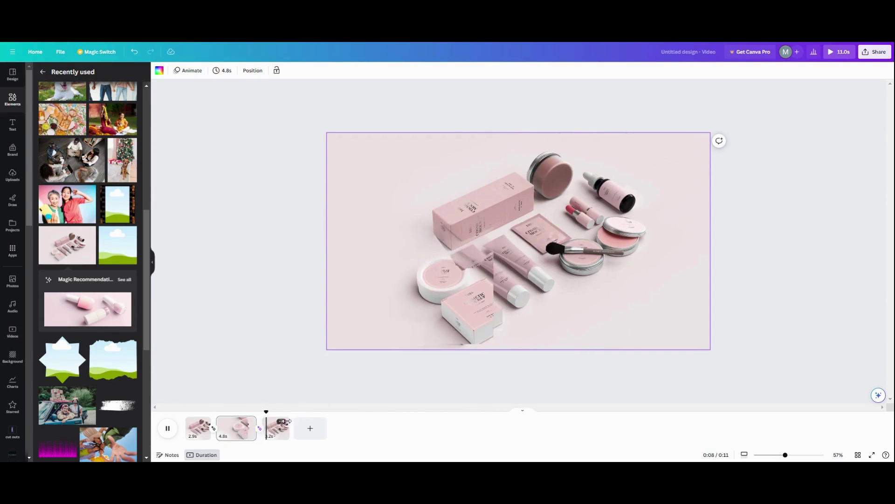
Step: Add a blank page at the end of the video and duplicate the third page in front of it
click(312, 428)
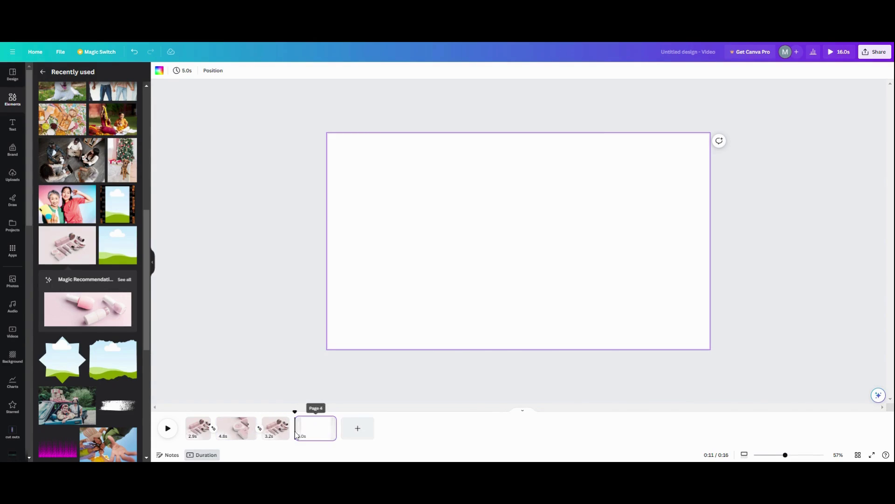
click(236, 428)
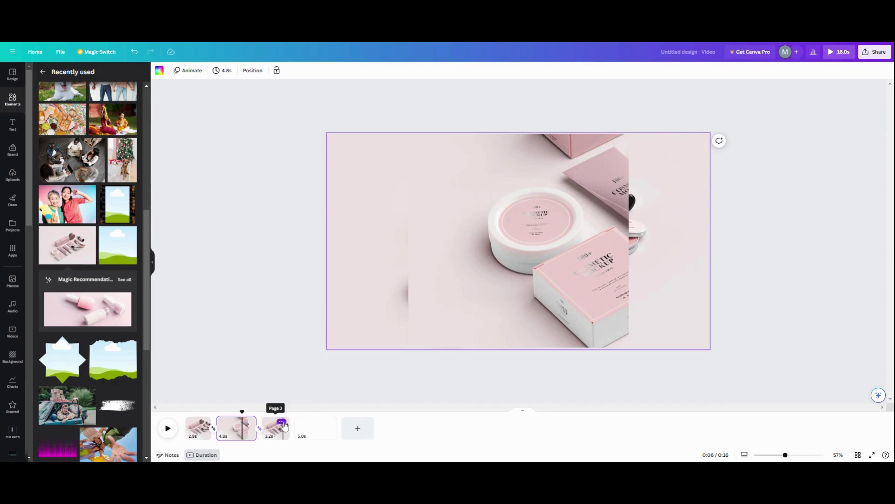
click(279, 436)
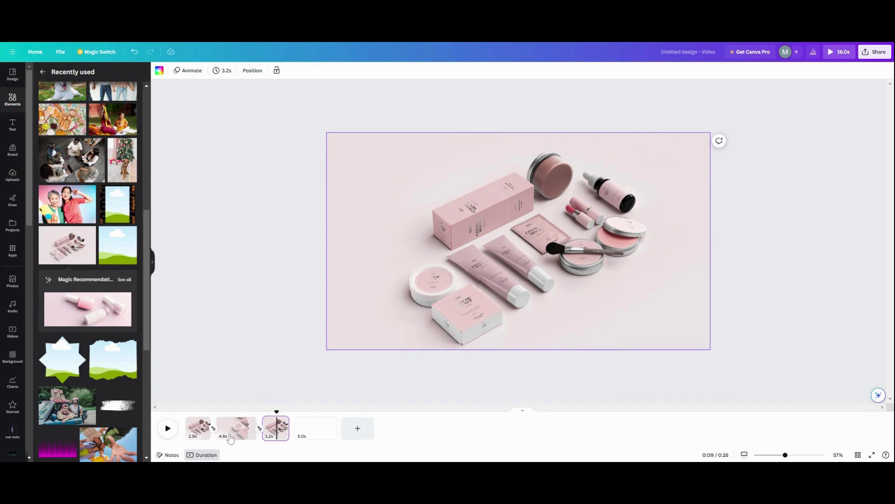
click(283, 423)
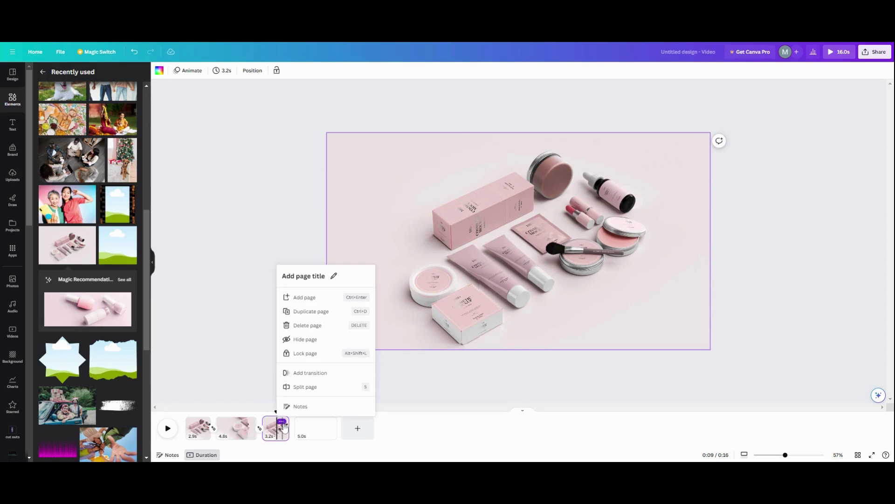
click(318, 311)
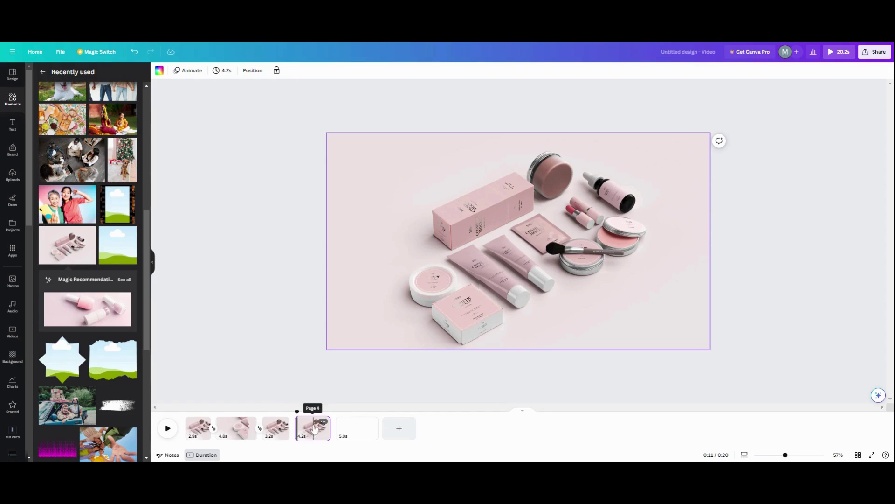
Step: Straighten the torn-paper frame on the duplicated fourth page and enlarge it toward the lower right so the long box dominates the page
click(498, 210)
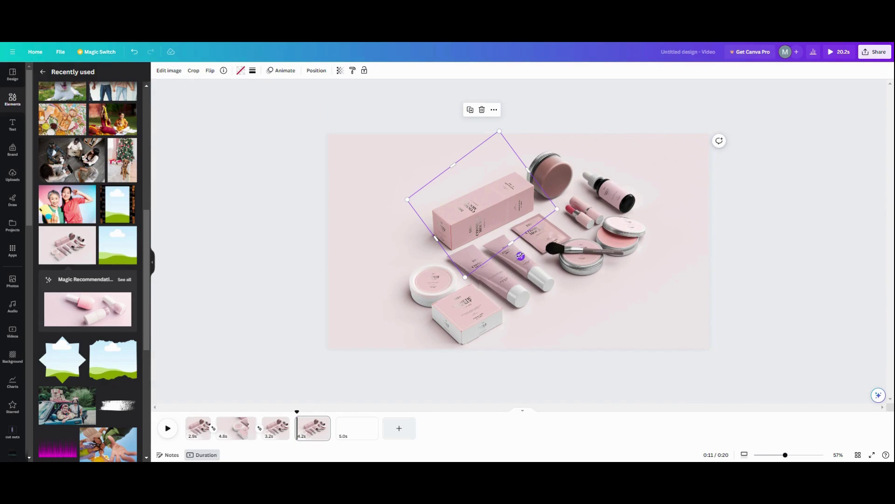
drag(521, 256, 478, 267)
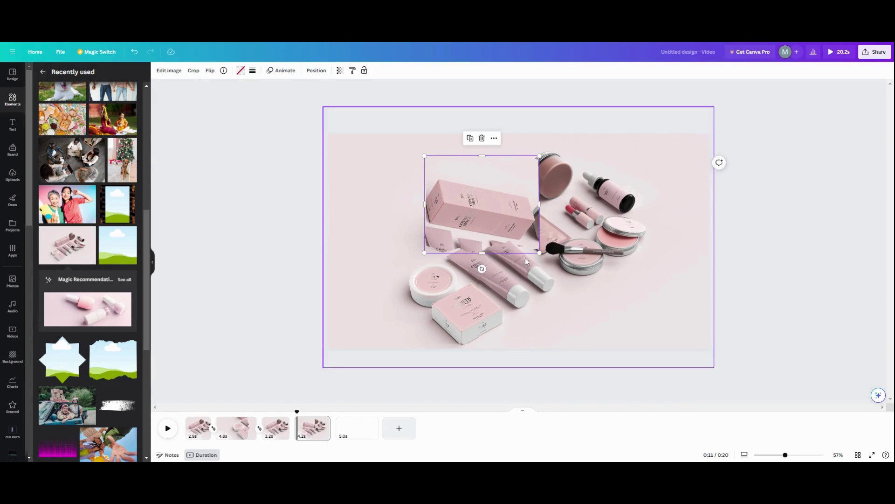
drag(539, 205, 560, 282)
drag(540, 252, 606, 310)
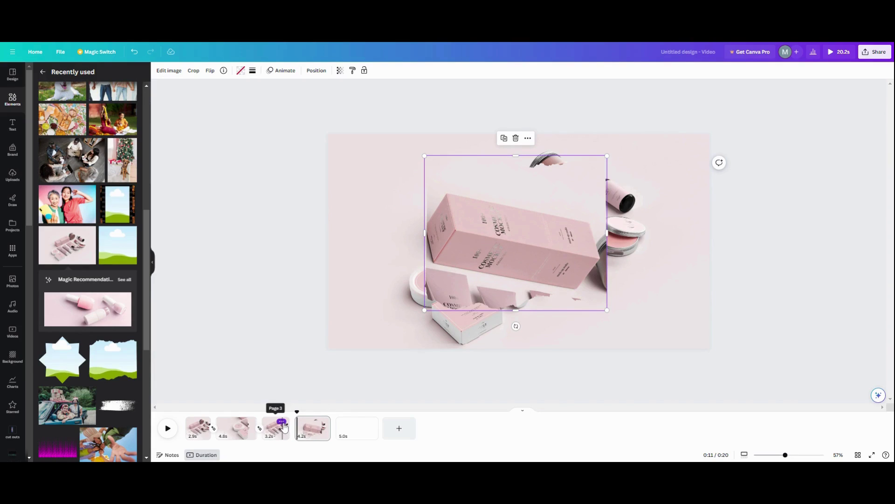
click(282, 423)
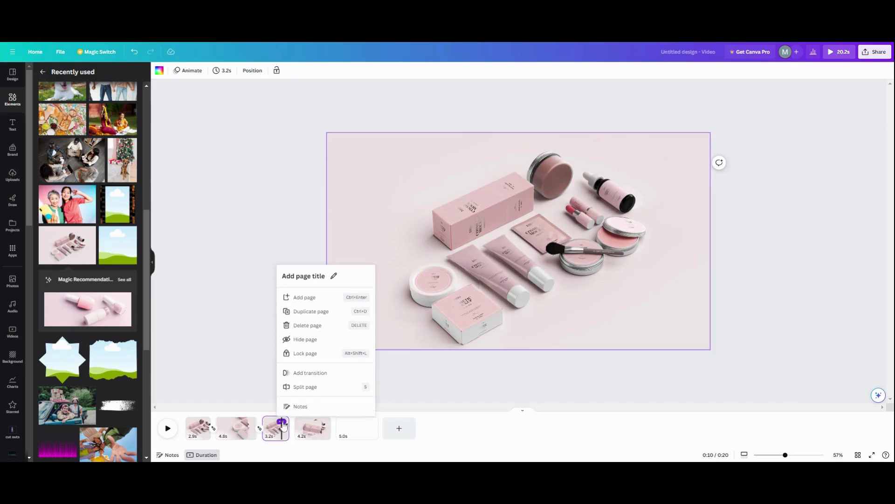
click(305, 327)
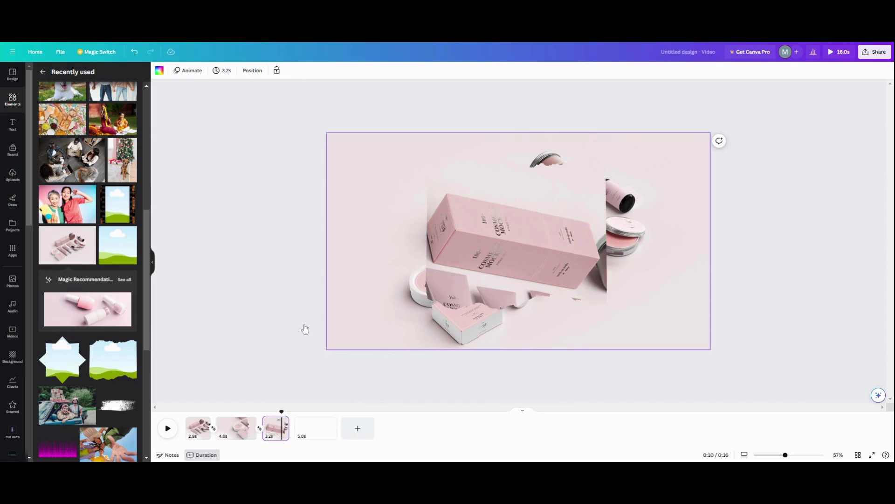
click(135, 53)
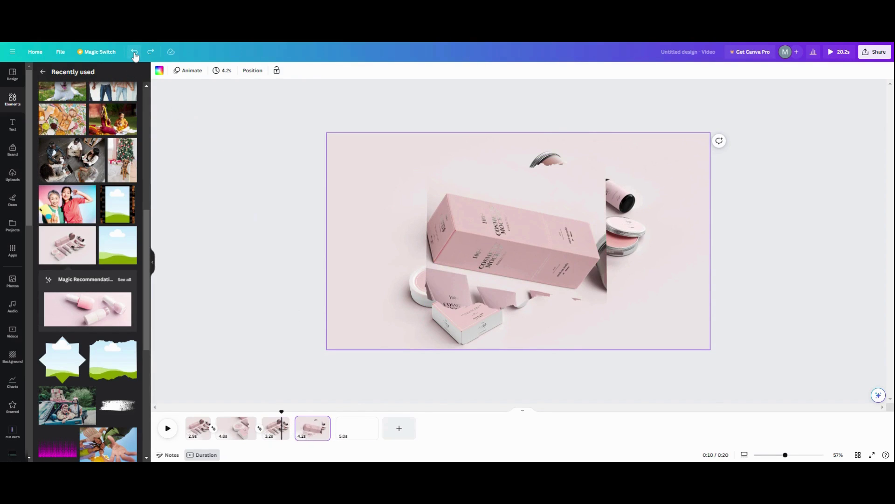
Step: Duplicate the third page and shorten the copy to 3.3 s
click(281, 422)
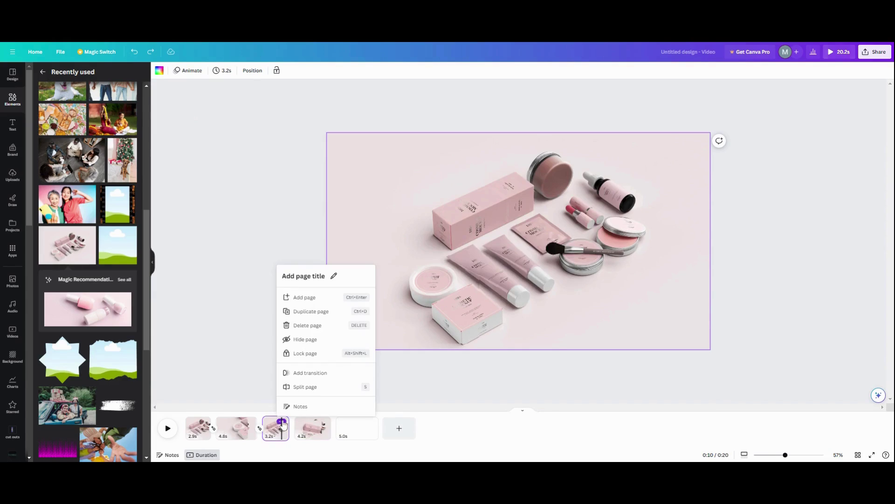
click(309, 312)
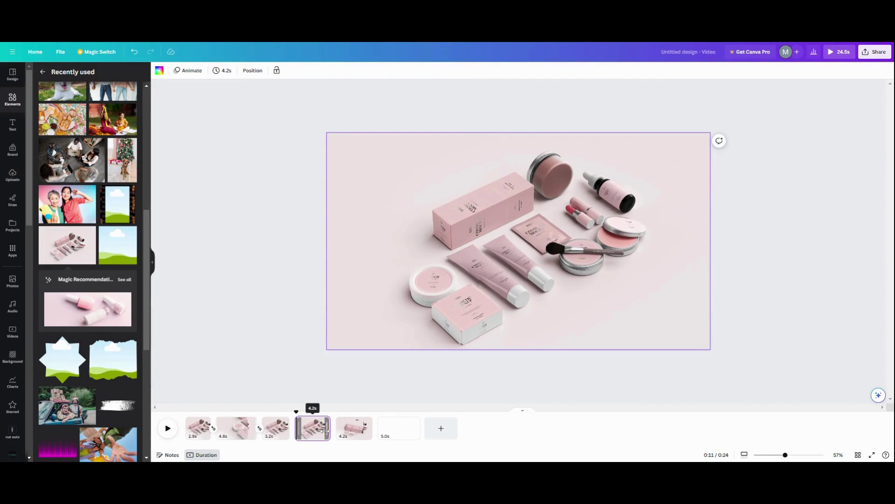
drag(325, 430, 322, 430)
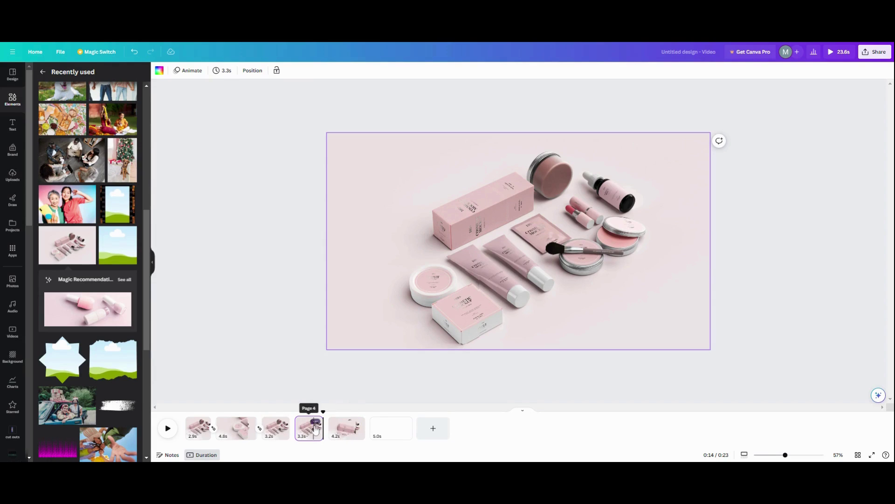
Step: Duplicate the fourth page and move the copy behind the enlarged long-box page
click(315, 422)
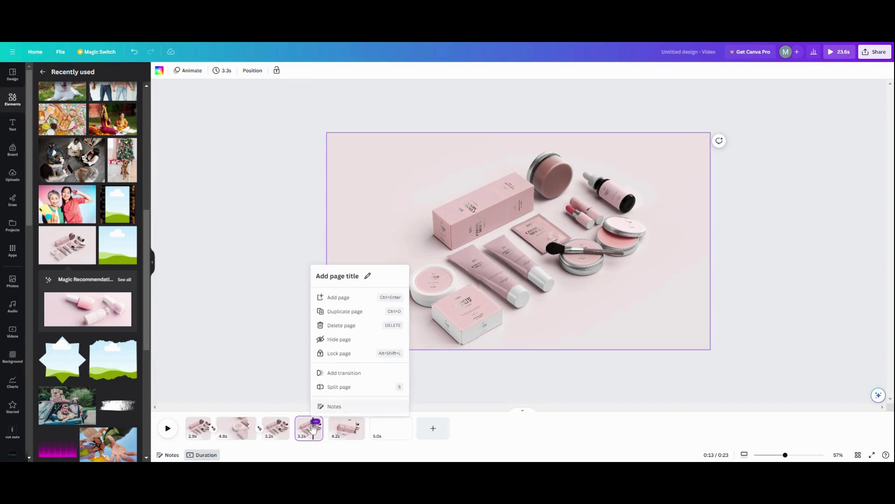
click(346, 315)
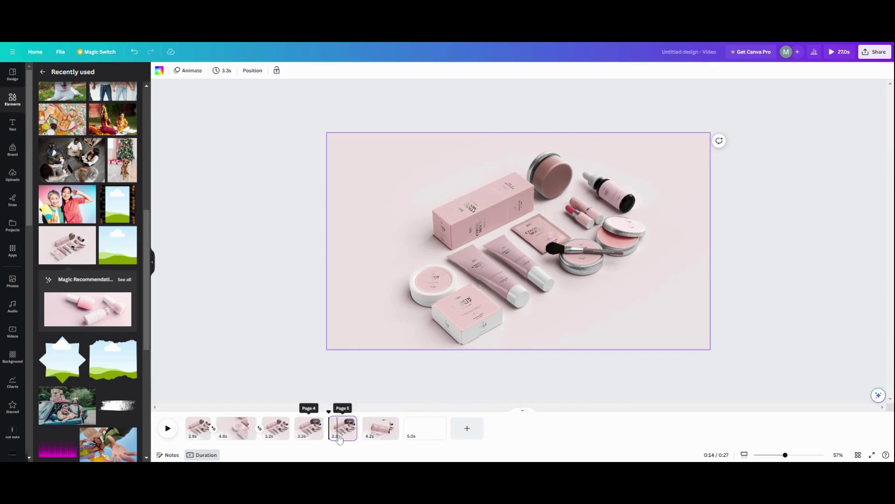
drag(342, 428, 396, 428)
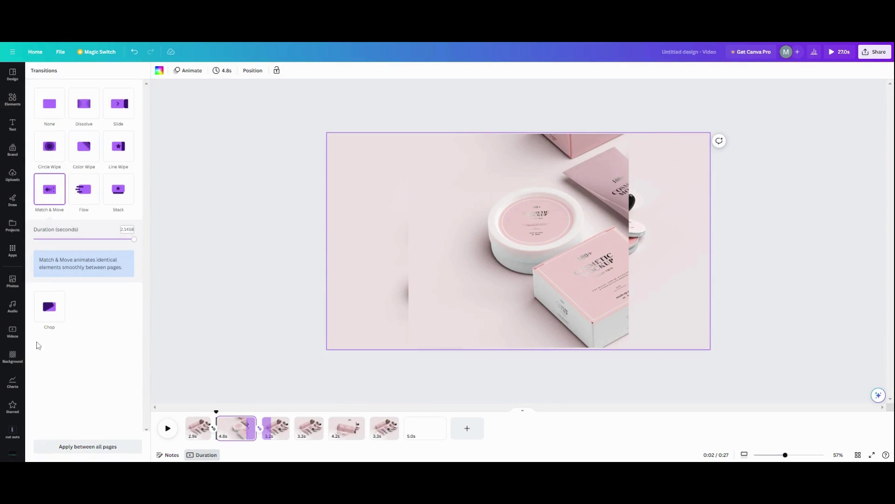
Step: Apply the Match & Move transition between all pages and lengthen the enlarged long-box page to 4.3 s
click(82, 446)
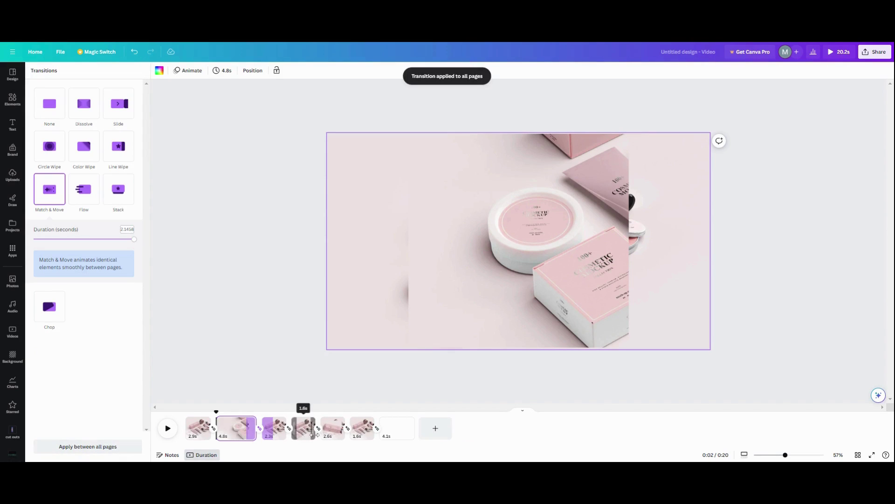
click(333, 429)
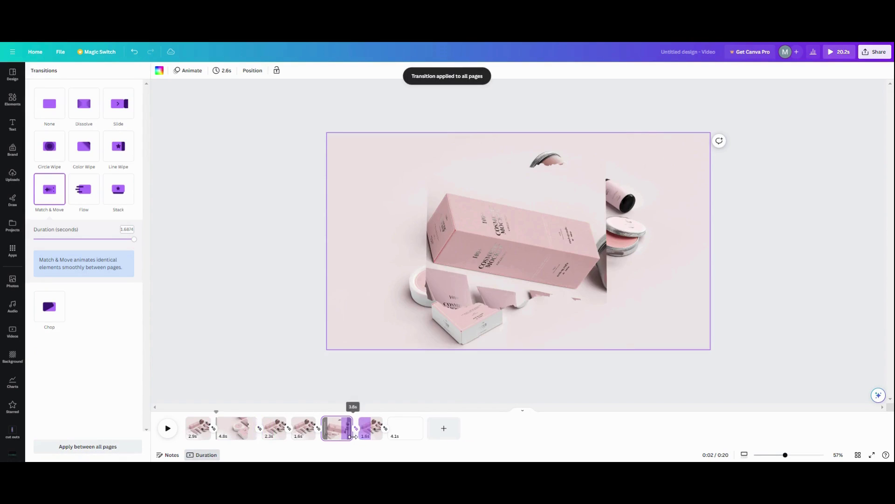
drag(352, 436, 357, 436)
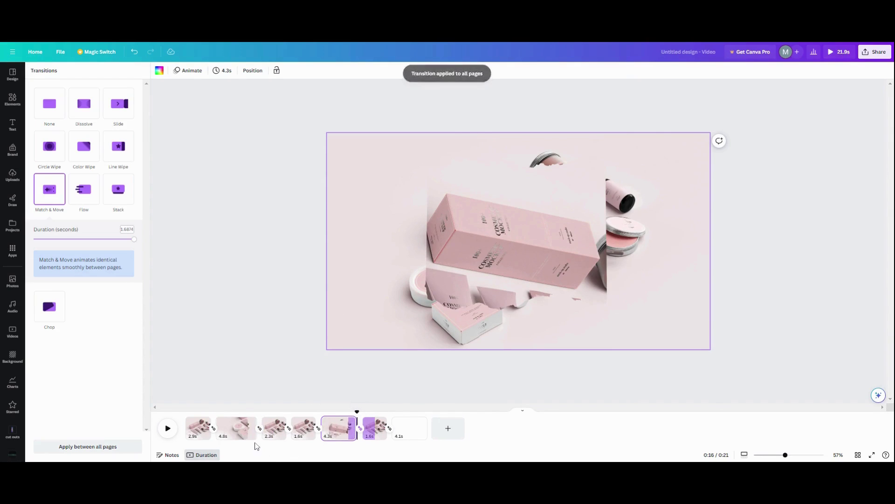
Step: Set the second page to 5.0 s, the third to 1.9 s, the fourth to 1.2 s and the fifth to 4.5 s, and replay the video
click(237, 439)
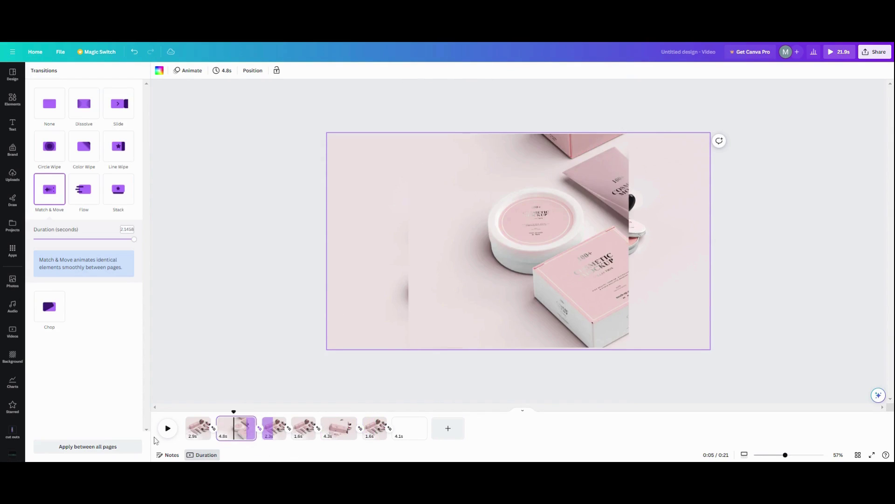
click(169, 429)
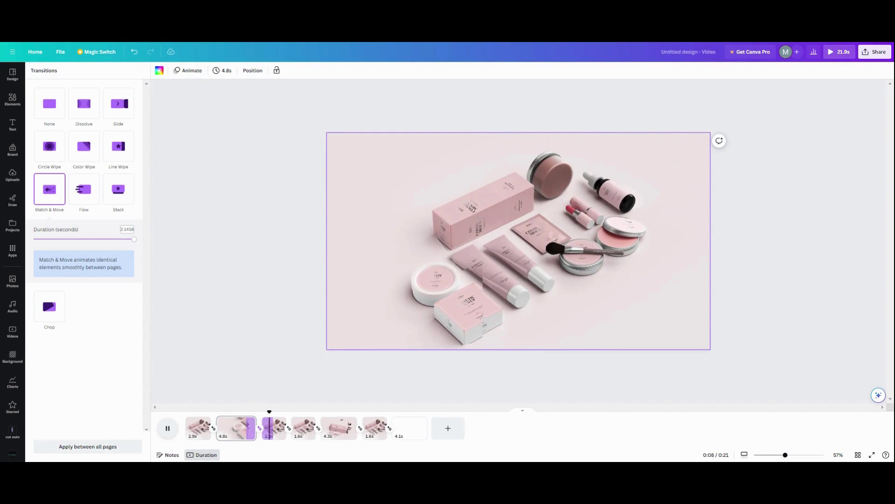
click(308, 434)
drag(309, 434, 278, 439)
click(235, 428)
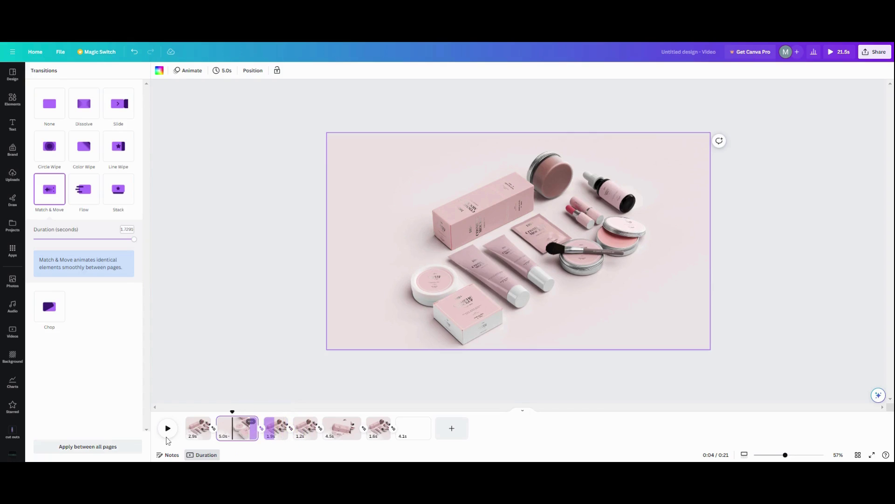
click(168, 433)
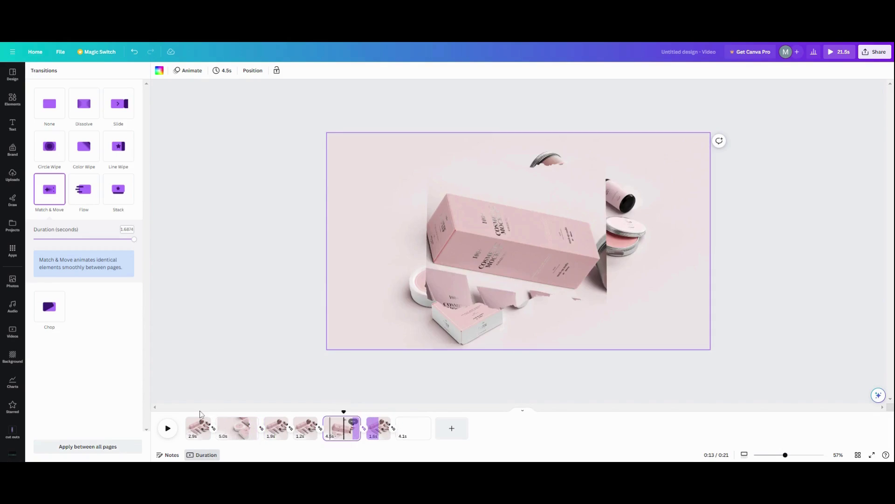
Step: On the second page, set the transparency of both the torn-paper frame and the grouped cosmetics photo to 0
click(200, 433)
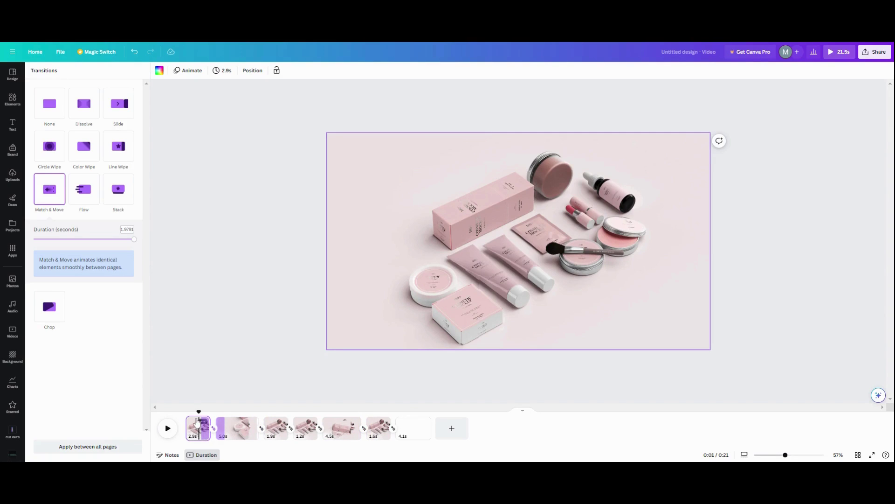
click(244, 426)
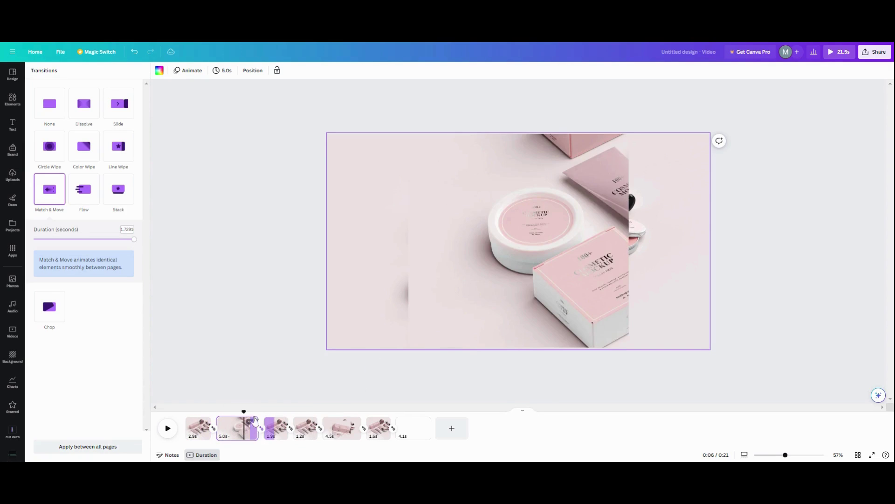
click(383, 177)
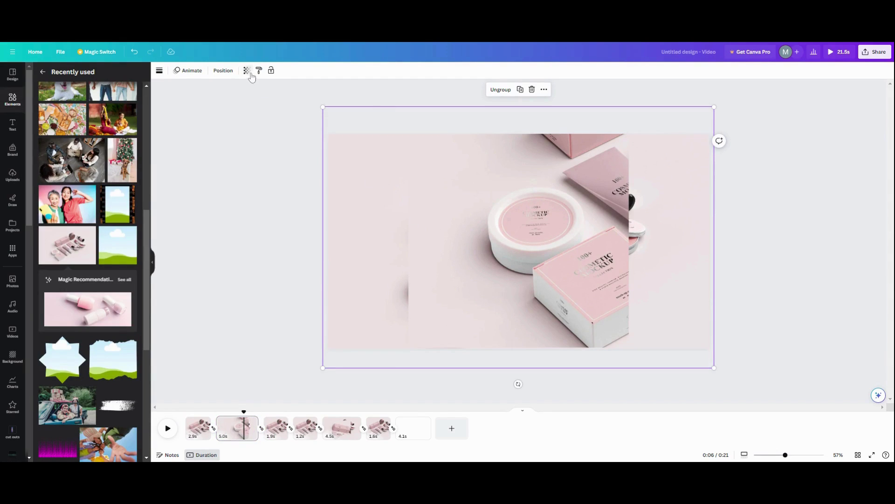
click(233, 73)
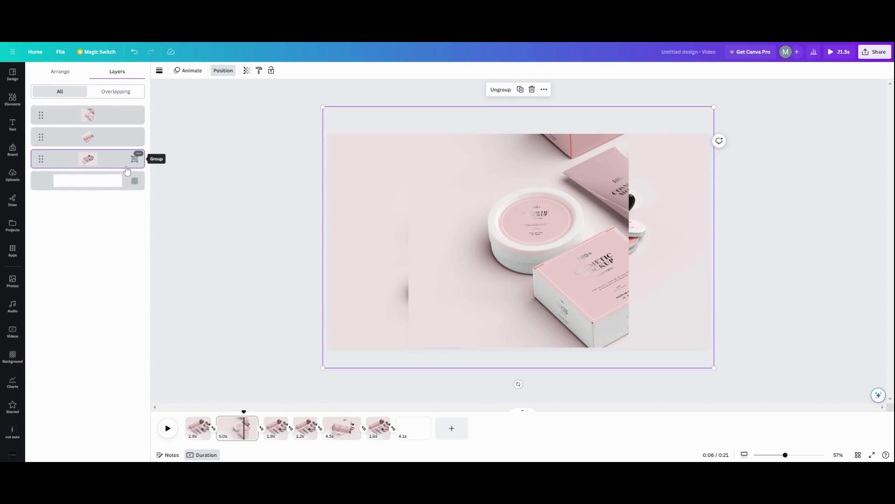
click(522, 276)
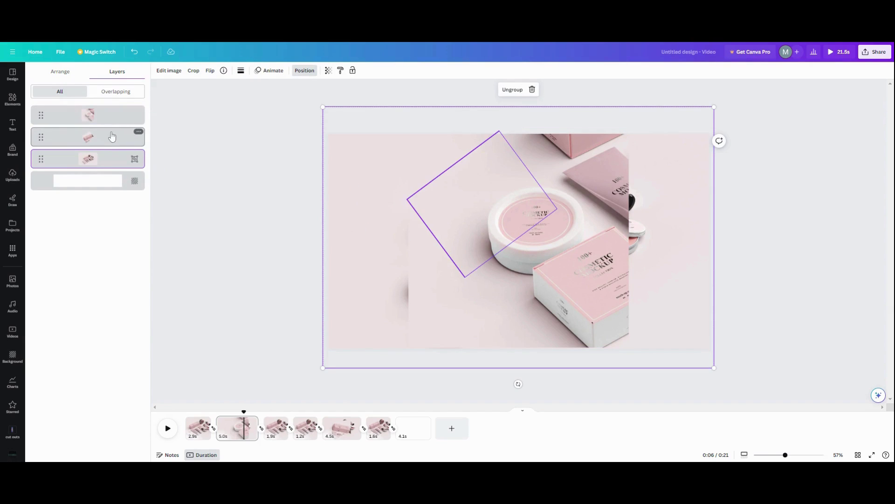
click(113, 137)
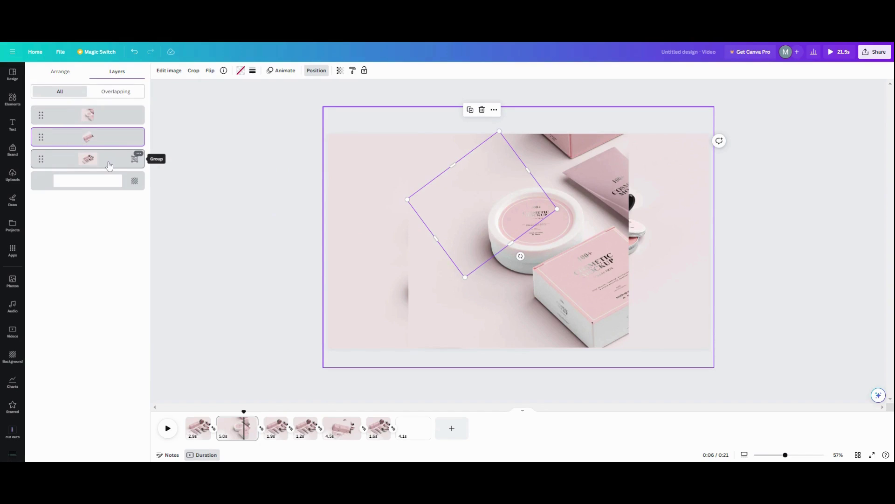
shift+click(109, 166)
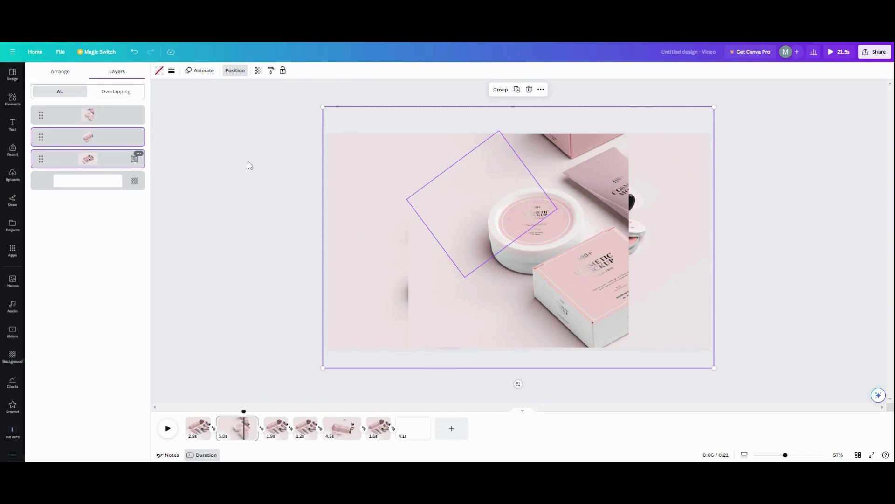
click(258, 70)
drag(258, 102, 187, 101)
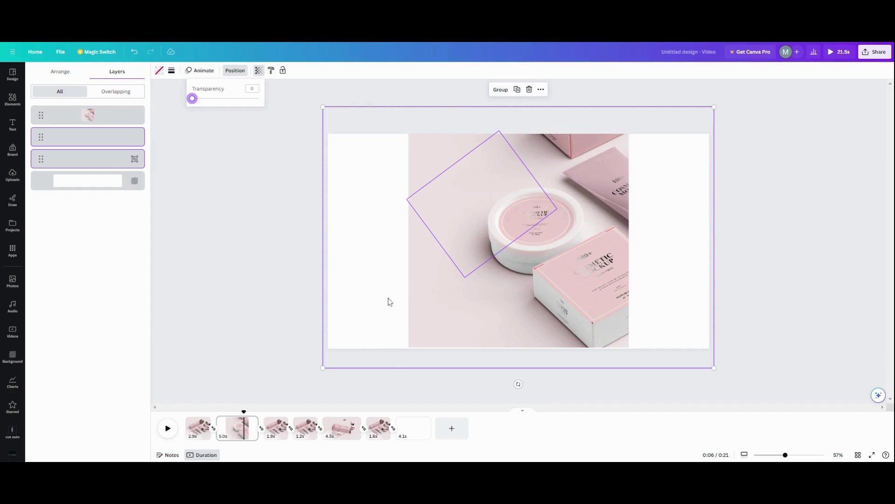
Step: Replay the video from the first page and stop it on the enlarged long-box page
click(198, 427)
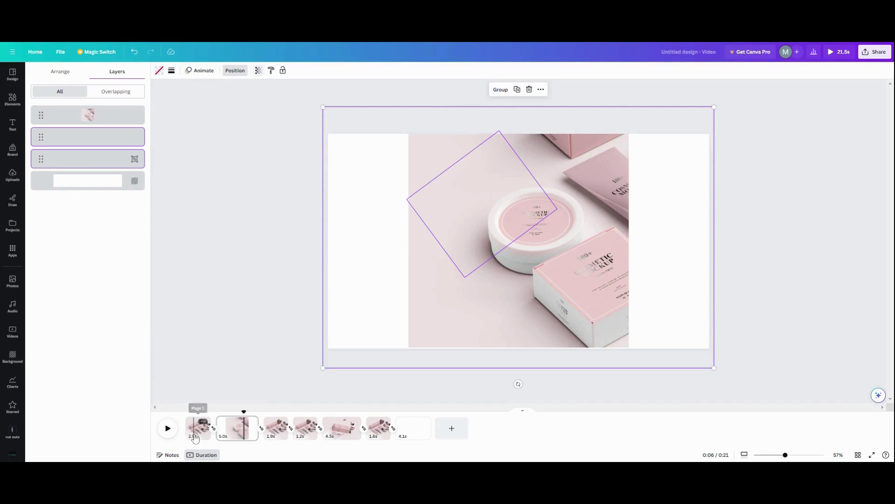
click(168, 429)
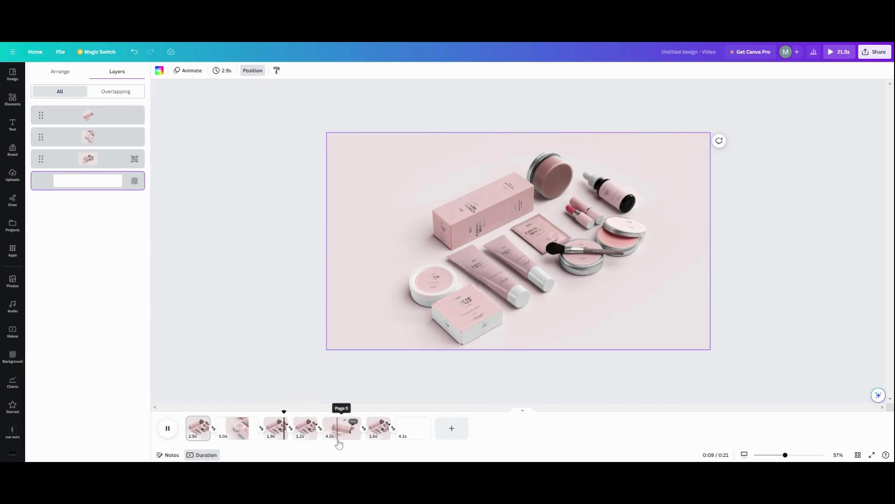
click(338, 441)
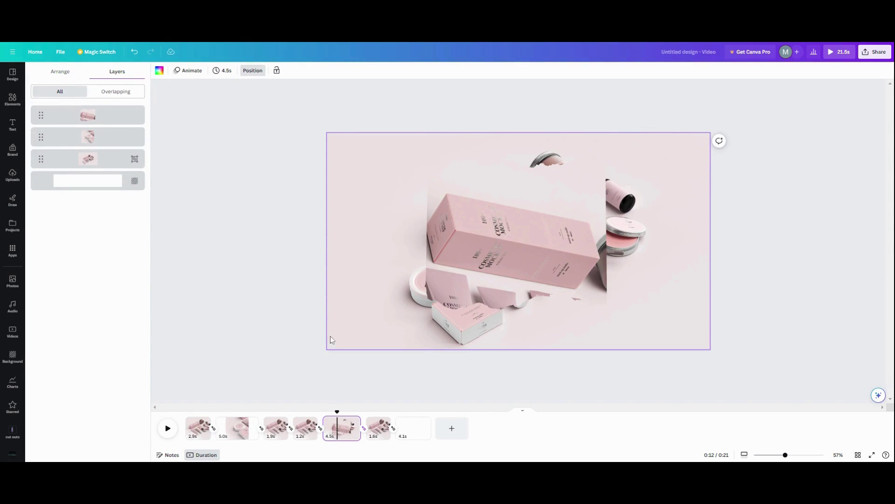
Step: Add a blank page at the end and fill it with the dog collage page from the "stuff dog" project
click(443, 431)
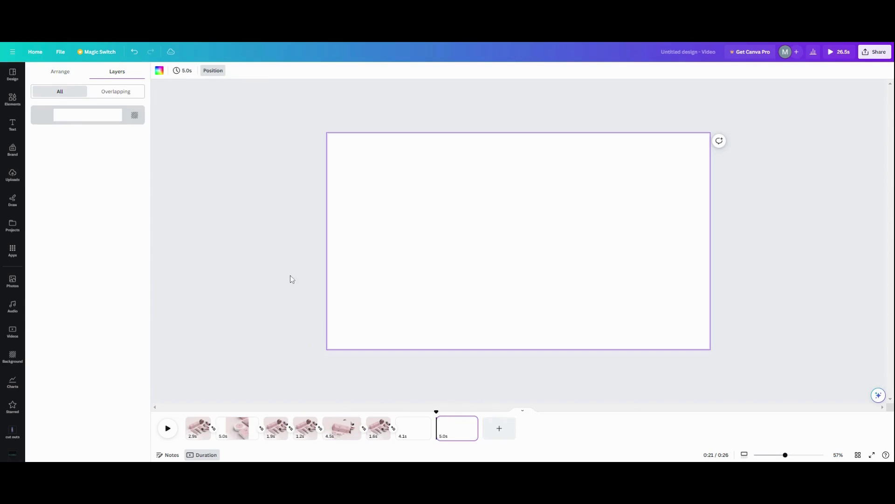
click(13, 226)
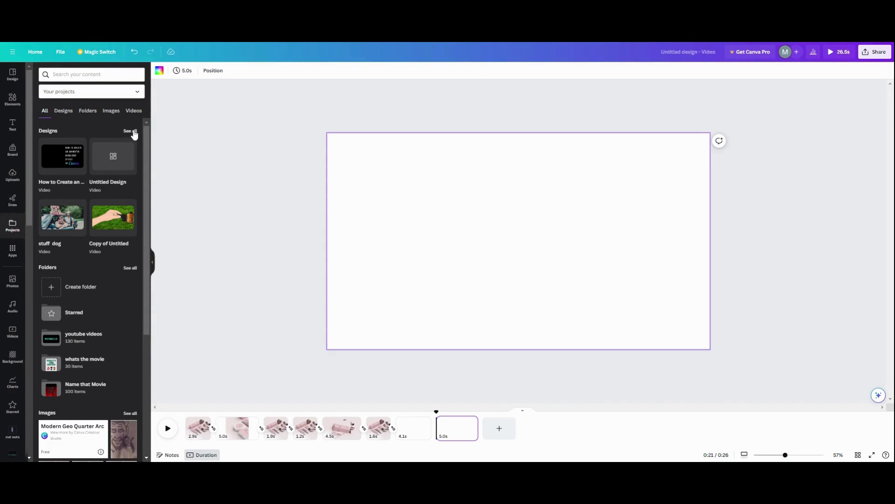
click(133, 133)
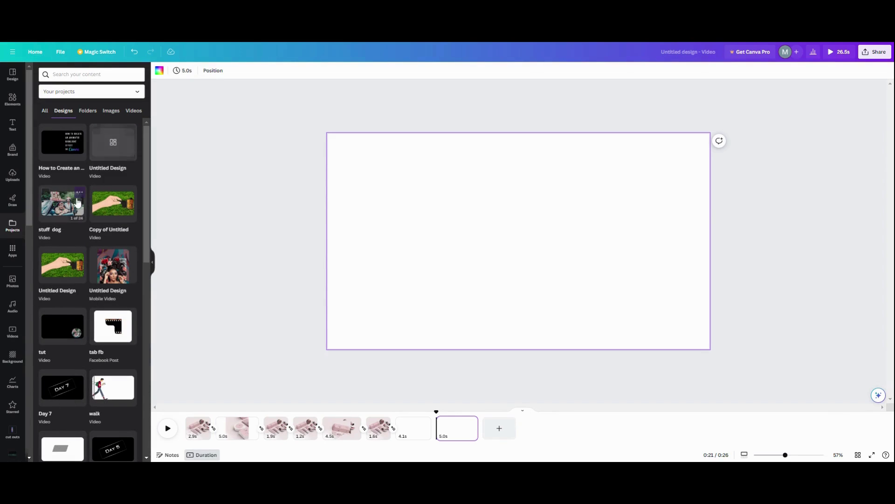
click(66, 214)
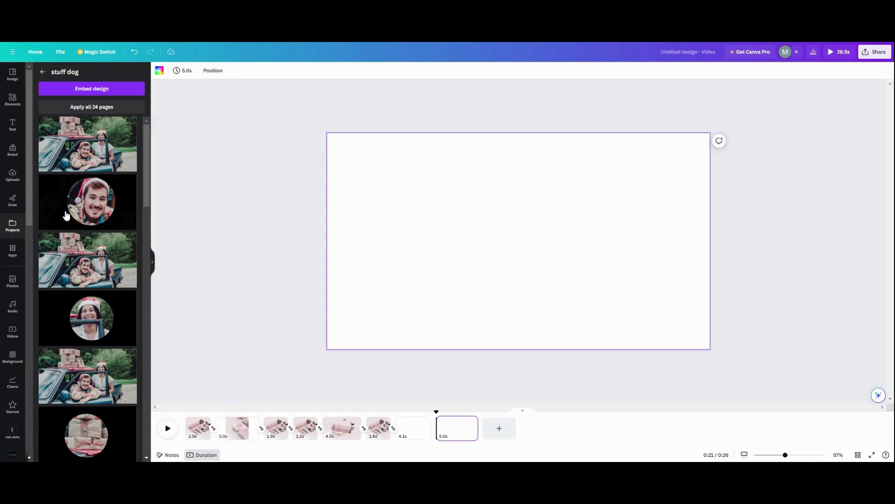
scroll(70, 290, down, 10)
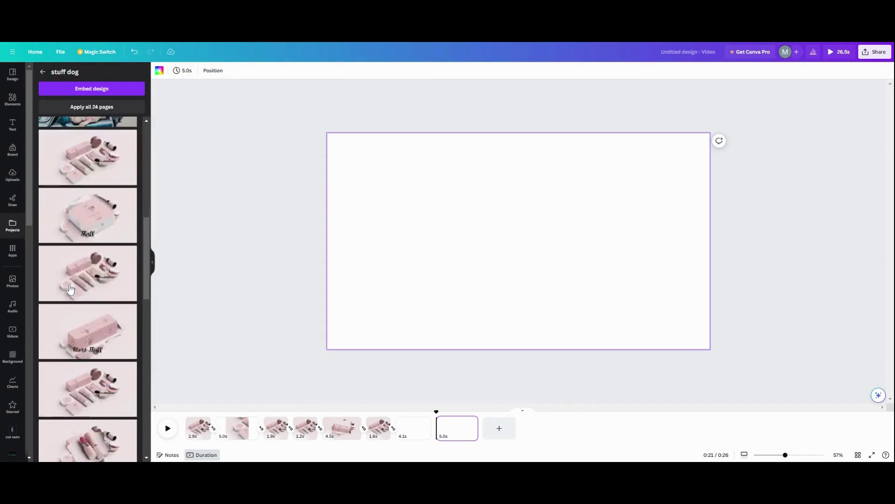
scroll(70, 290, down, 5)
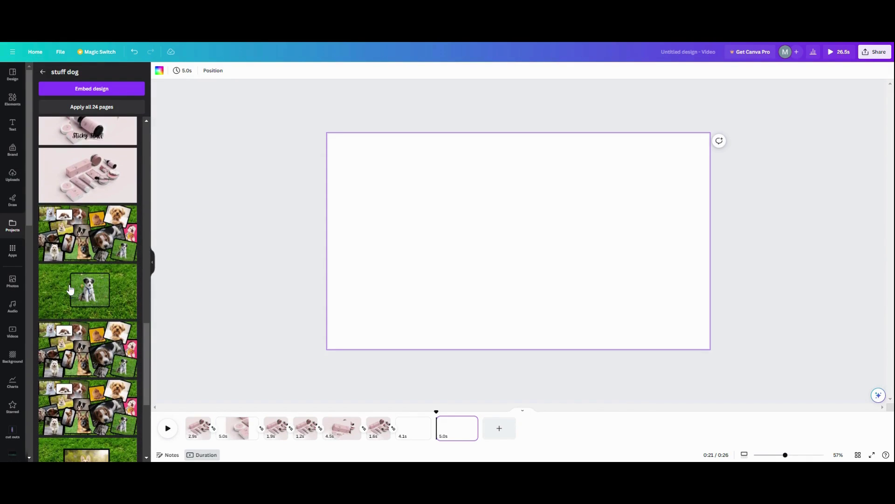
click(91, 246)
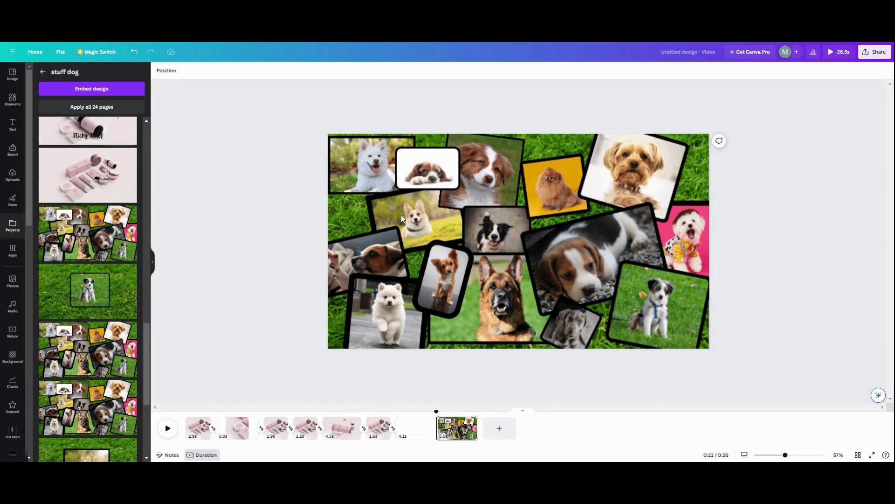
Step: Check the dog collage's separate framed photos by selecting several of them one after another
click(371, 198)
click(299, 235)
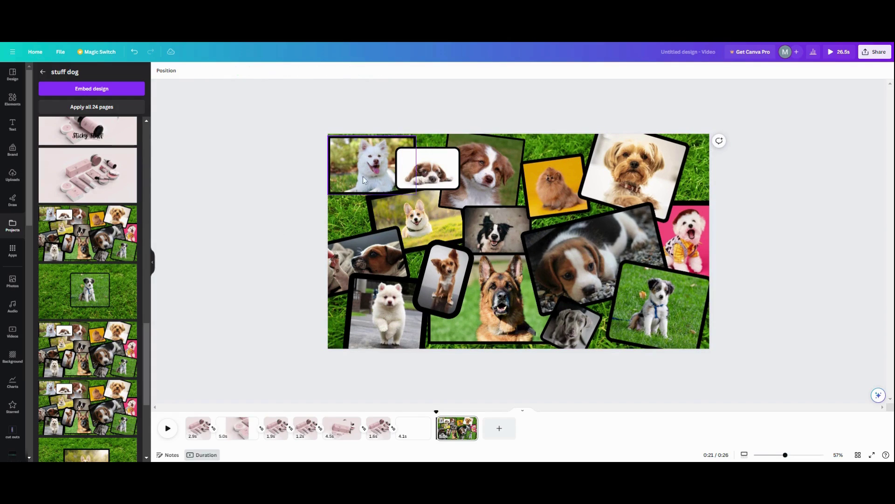
click(375, 169)
click(433, 166)
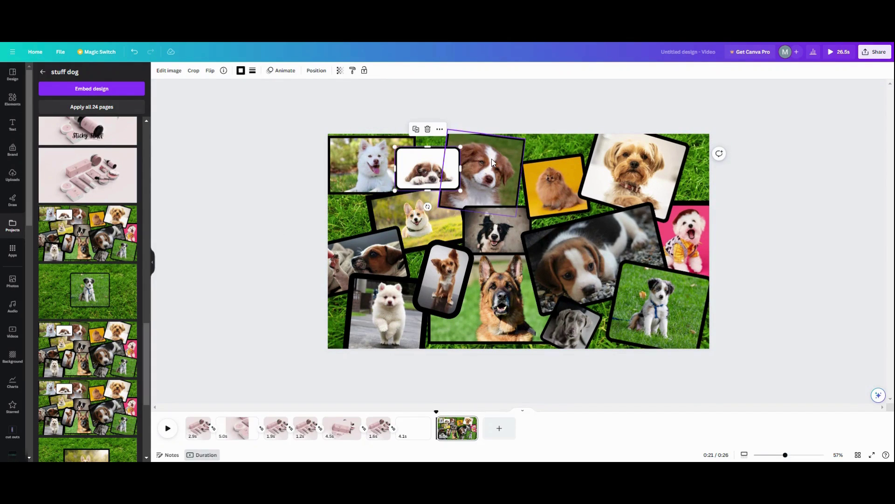
click(492, 159)
click(570, 186)
click(626, 176)
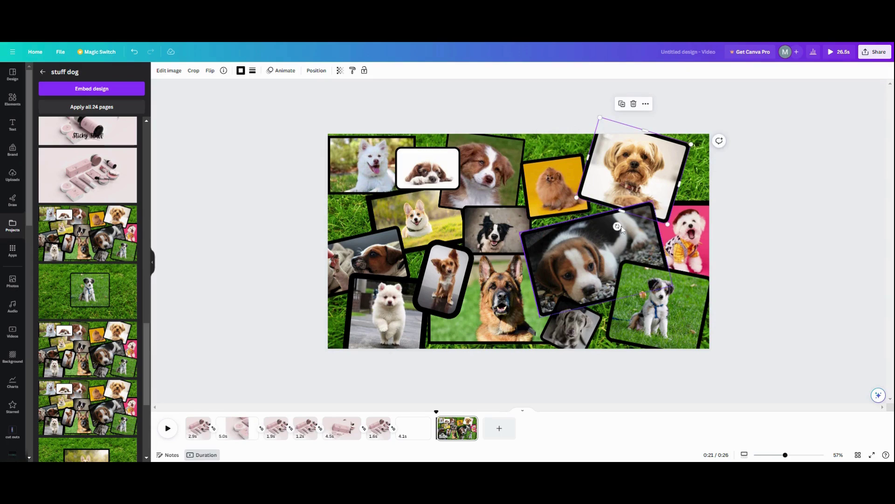
click(622, 252)
click(680, 242)
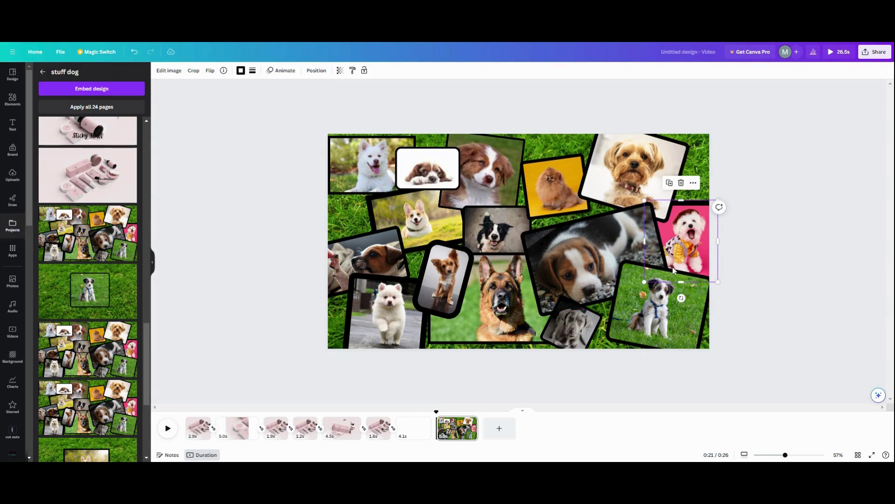
click(652, 315)
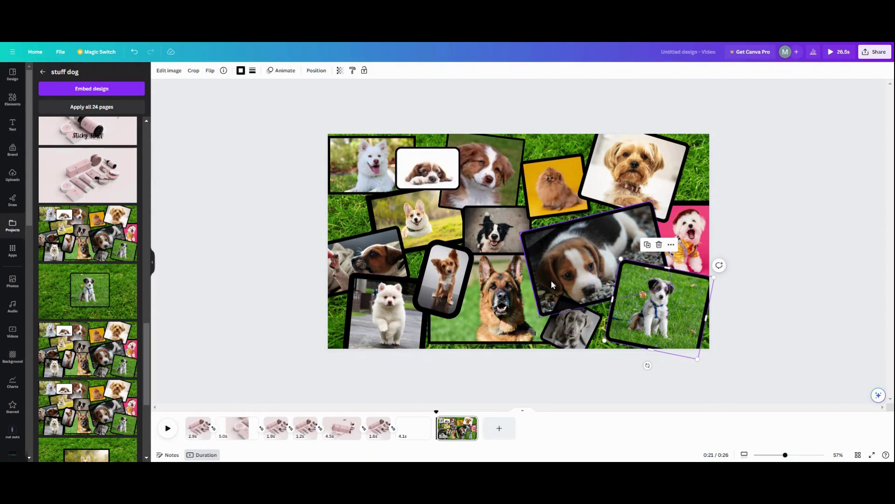
Step: Duplicate the dog collage page at the end of the video
click(470, 422)
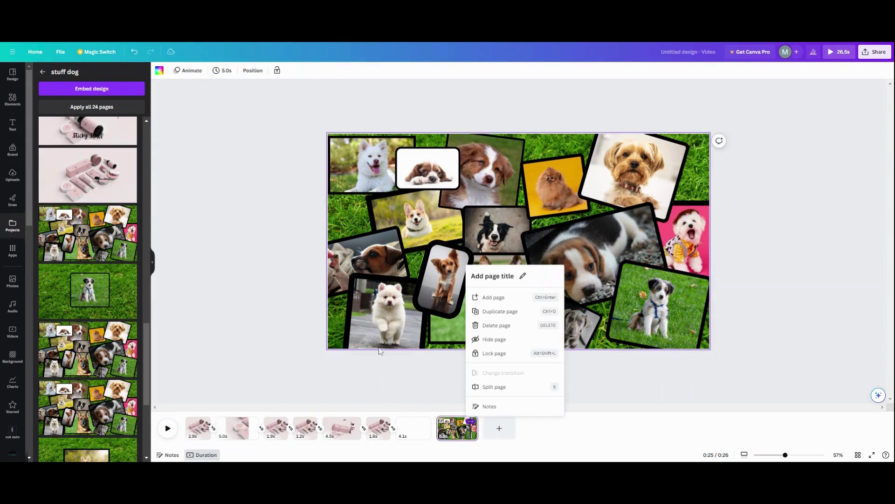
click(498, 317)
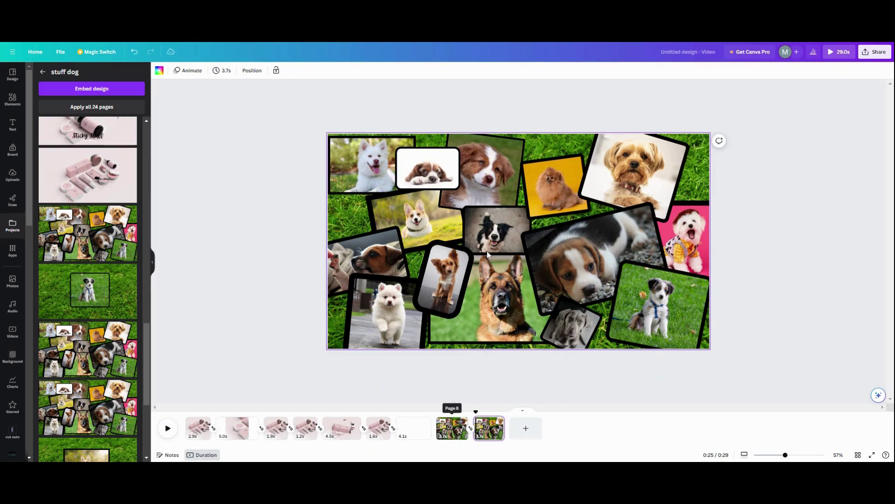
Step: Move the orange-background Pomeranian photo to the middle of the duplicated collage and bring it in front of all other layers
click(548, 195)
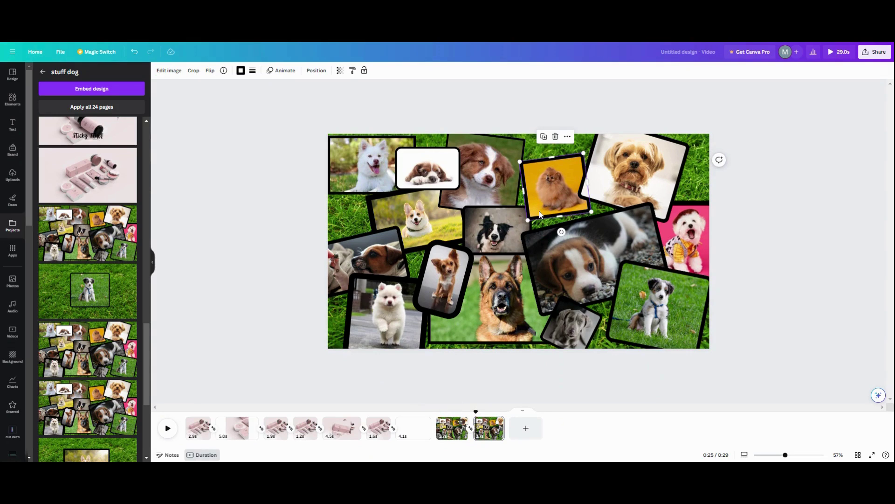
drag(542, 206, 485, 241)
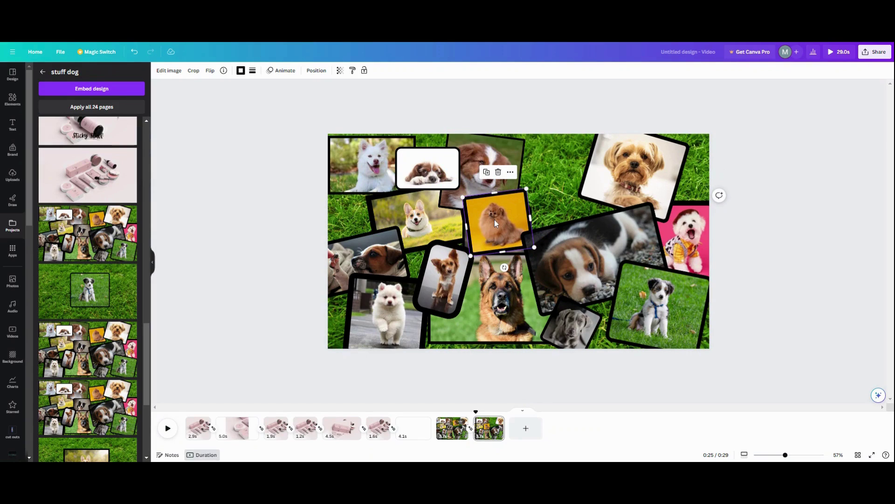
click(317, 71)
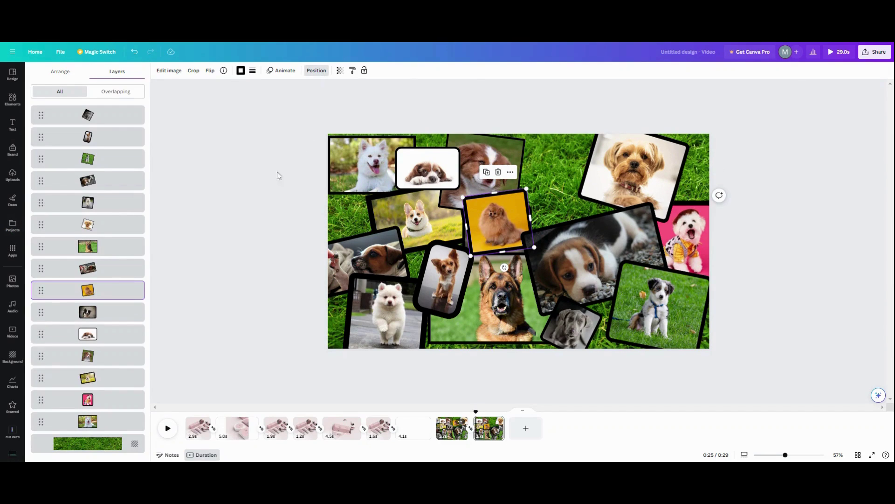
drag(99, 288, 109, 120)
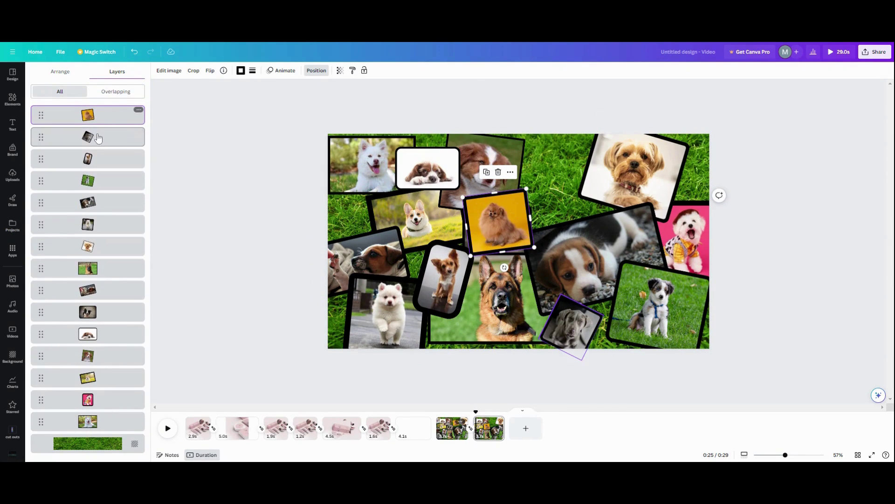
click(180, 129)
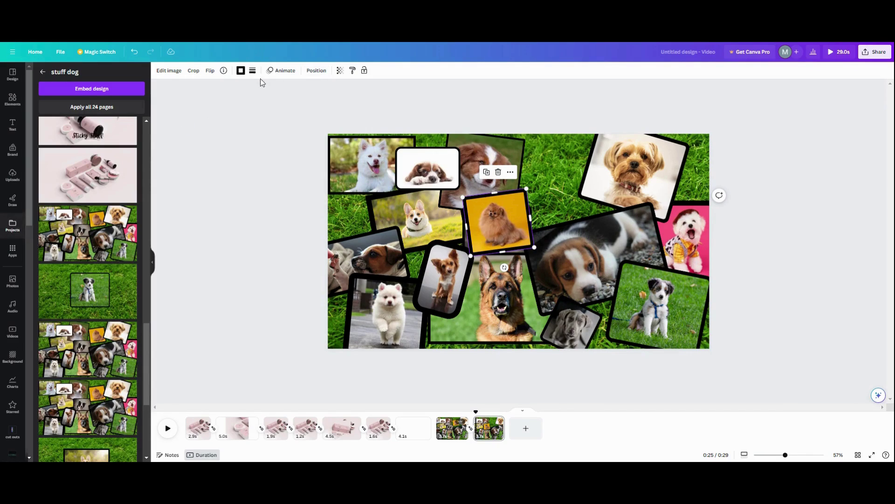
Step: Select every dog photo except the Pomeranian and set their transparency to 0
click(312, 71)
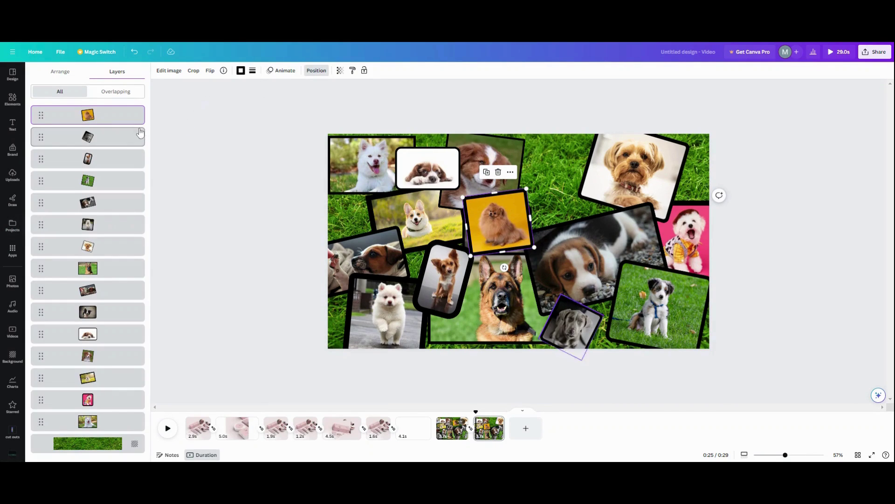
click(118, 135)
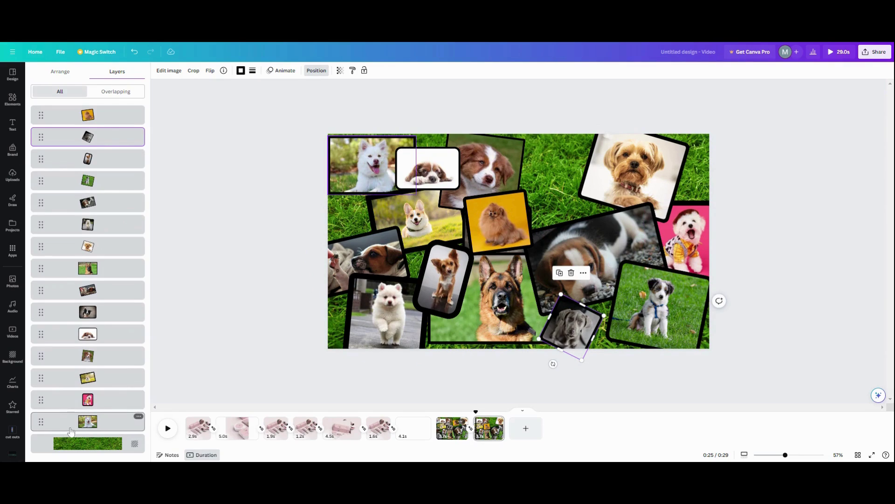
shift+click(90, 425)
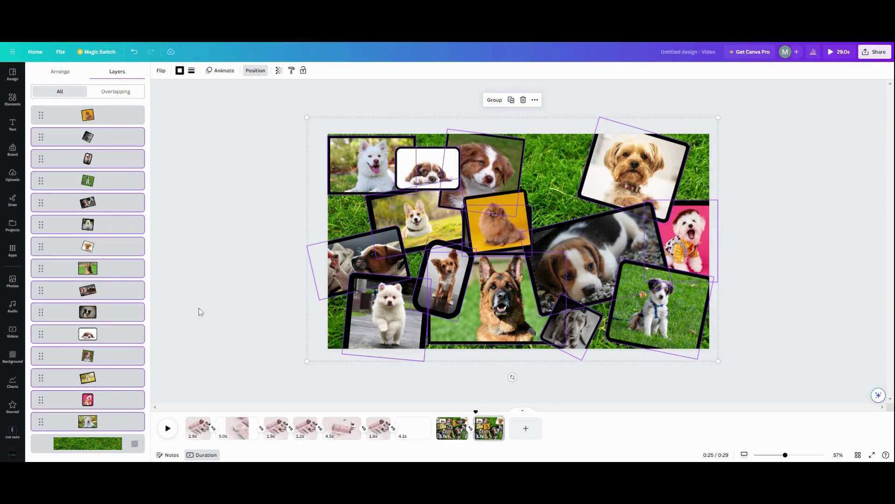
click(279, 71)
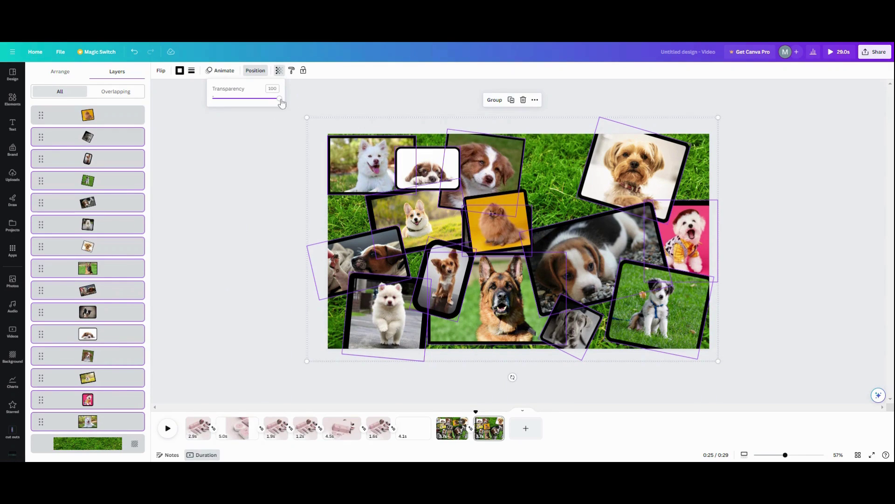
drag(281, 102, 202, 102)
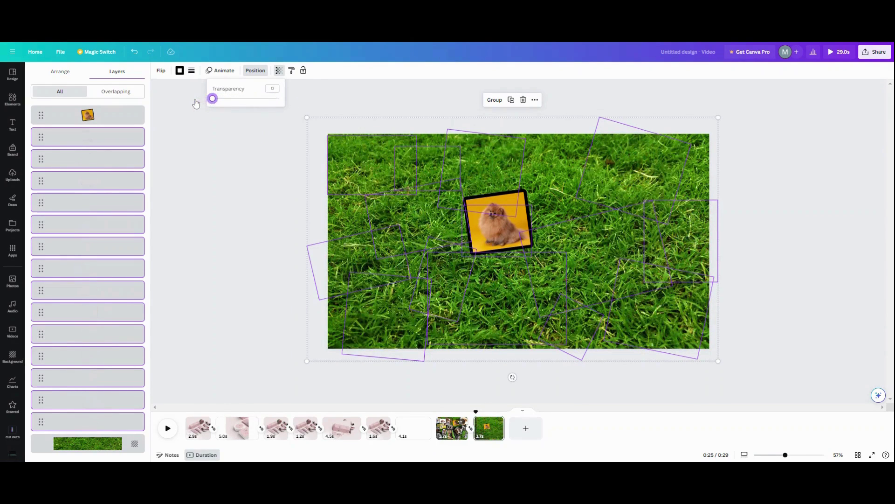
Step: Enlarge the Pomeranian photo in the middle of the grass page and rotate it upright
click(492, 233)
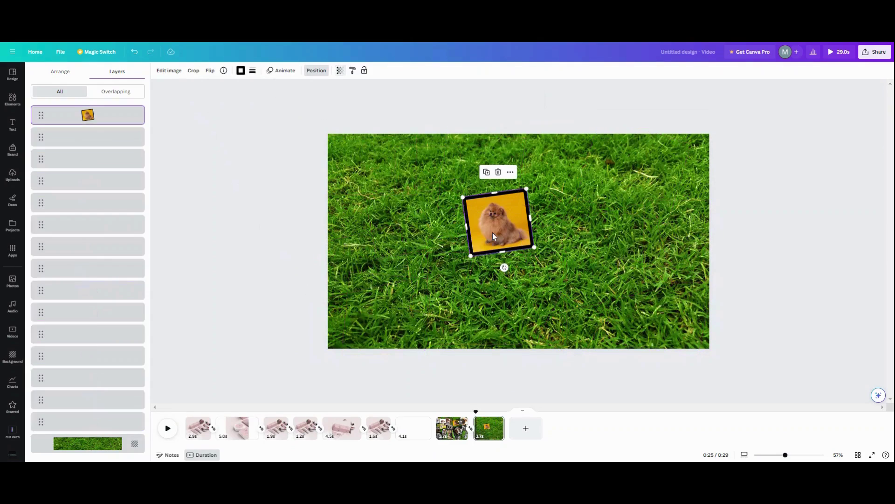
drag(470, 255, 446, 285)
drag(537, 272, 566, 293)
drag(509, 317, 499, 321)
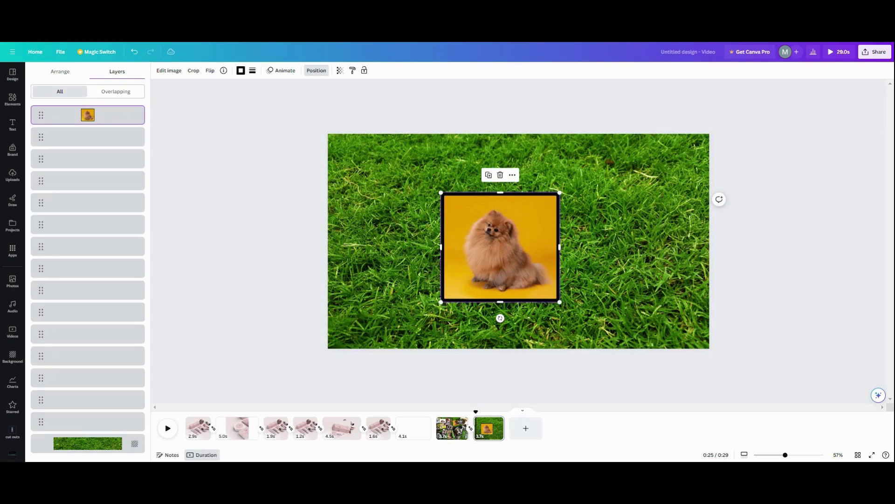
Step: Duplicate the full dog collage page and place the copy after the Pomeranian page
click(460, 422)
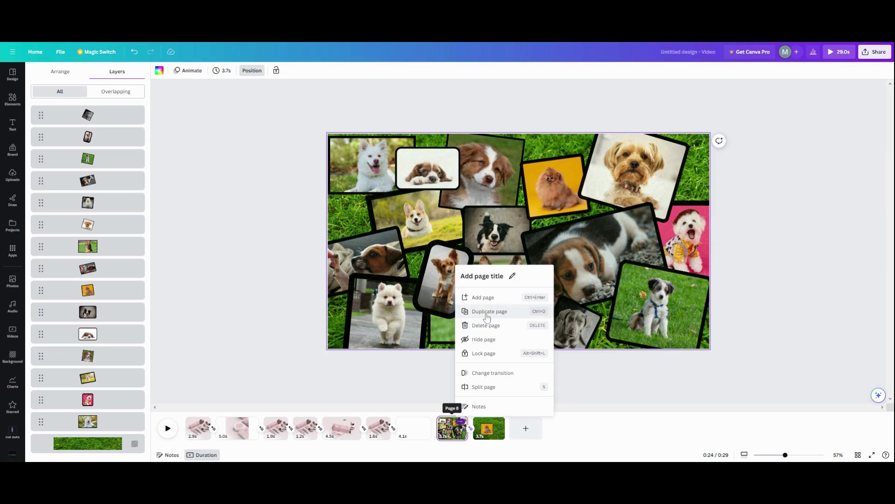
click(486, 312)
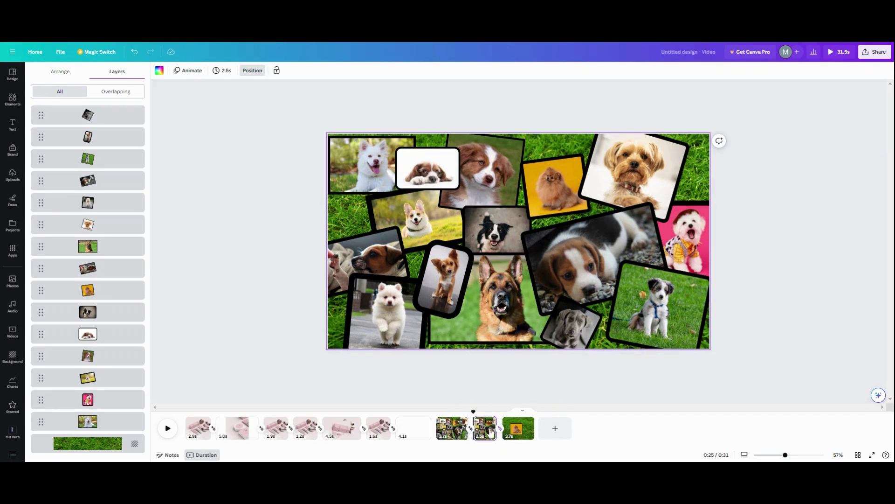
drag(485, 433, 552, 427)
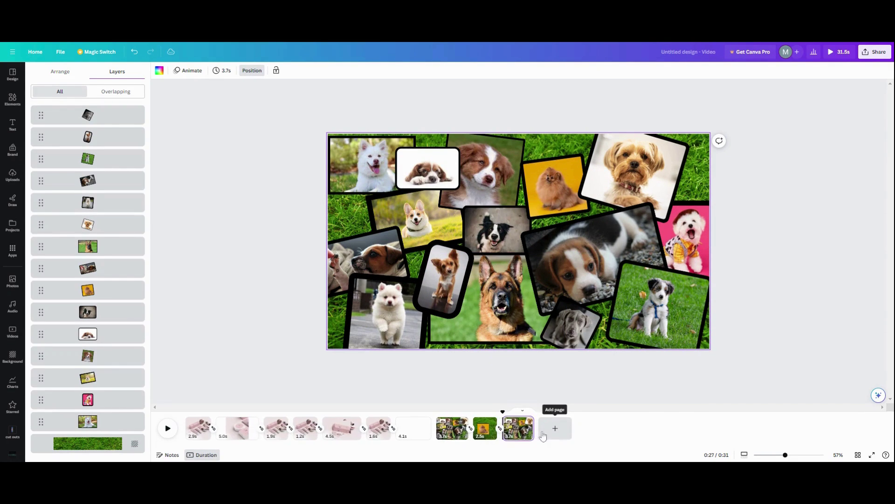
Step: Preview the dog pages, extend the enlarged Pomeranian page to 3.8 seconds, and replay them from the first collage
click(455, 433)
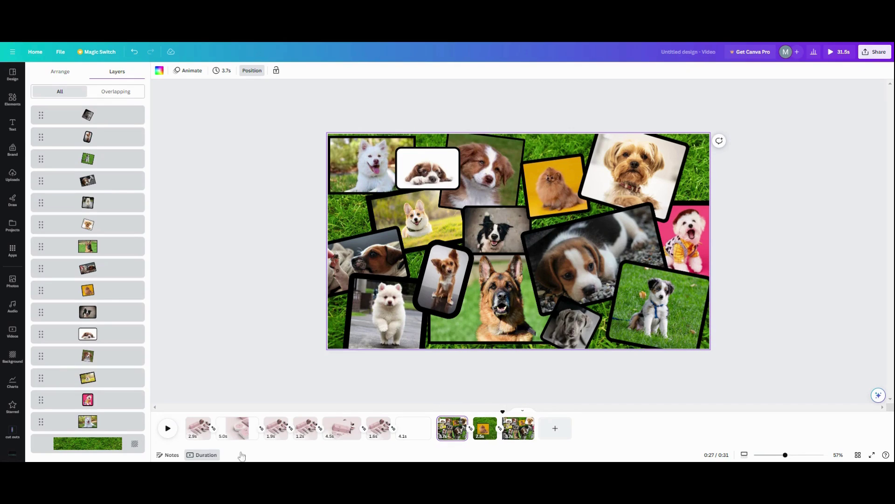
click(168, 428)
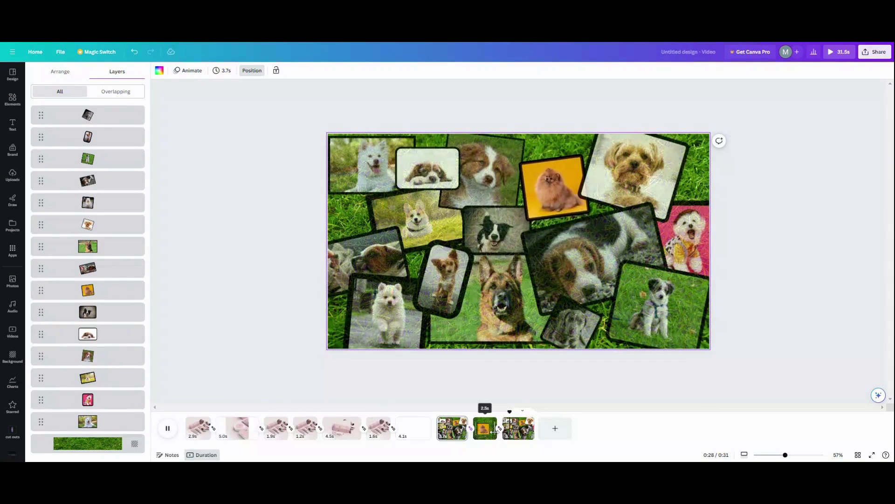
drag(497, 434, 505, 434)
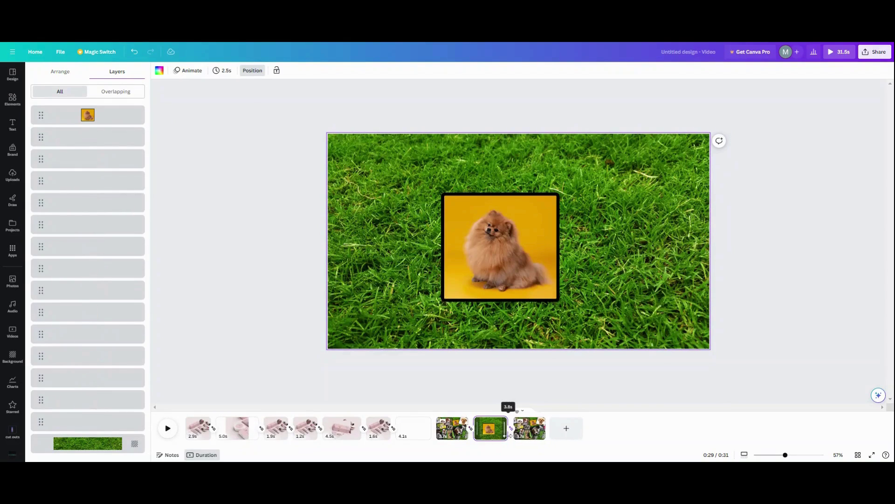
click(462, 433)
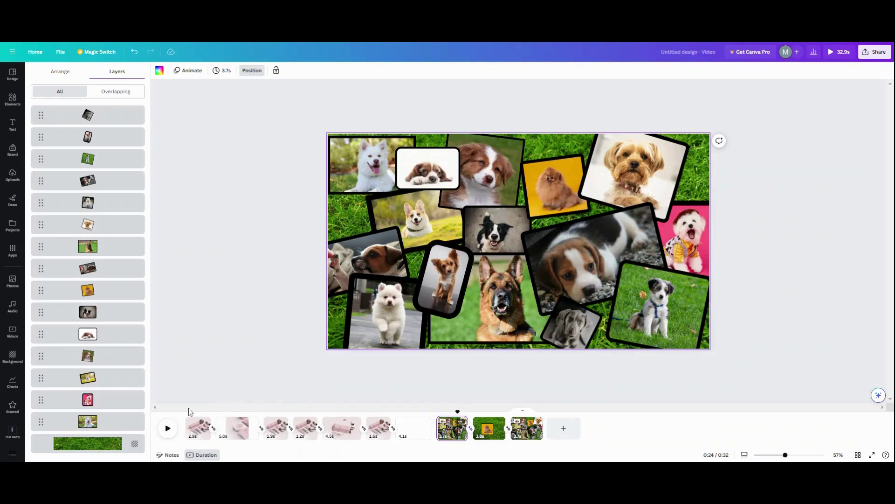
click(168, 429)
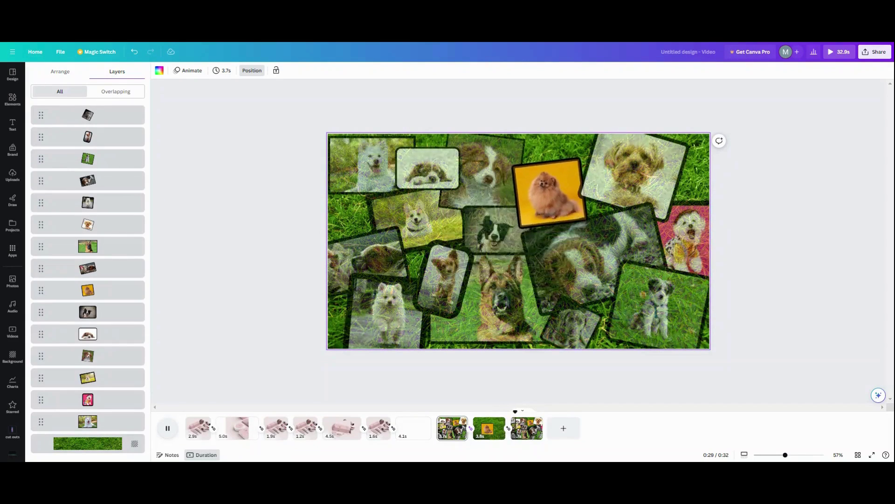
Step: Duplicate the last collage page and bring the large beagle puppy photo to the front on the copy
click(535, 421)
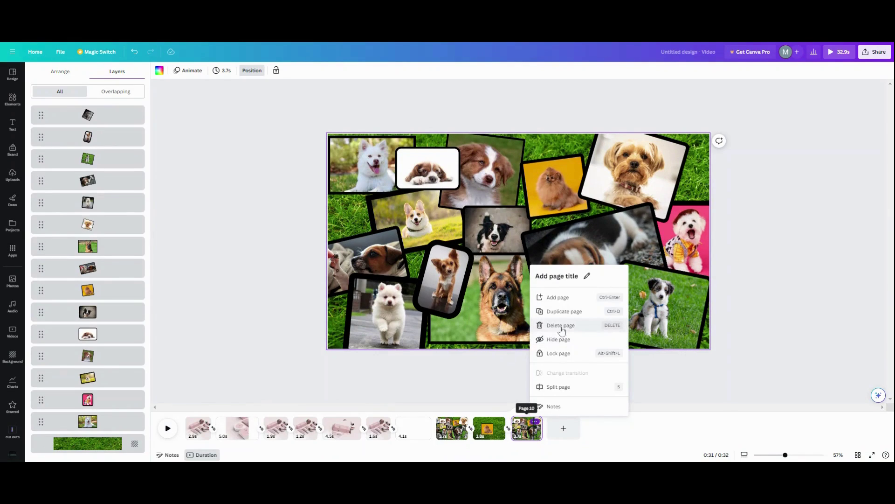
click(564, 311)
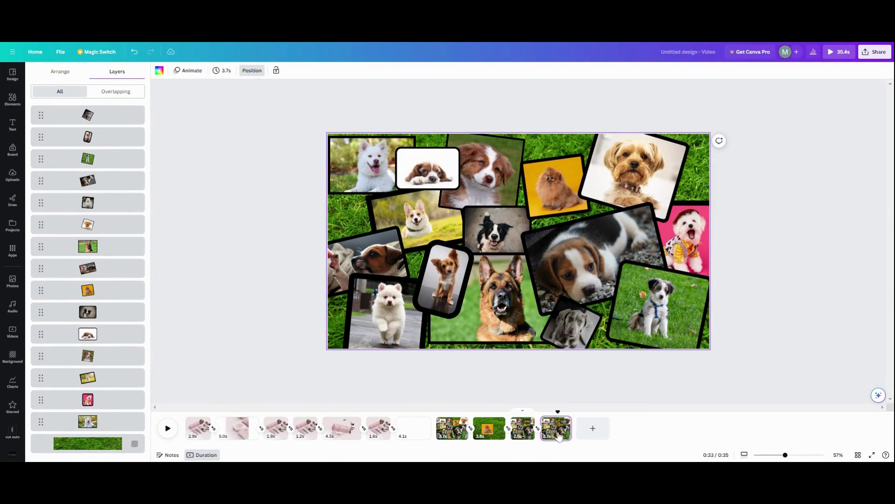
click(557, 274)
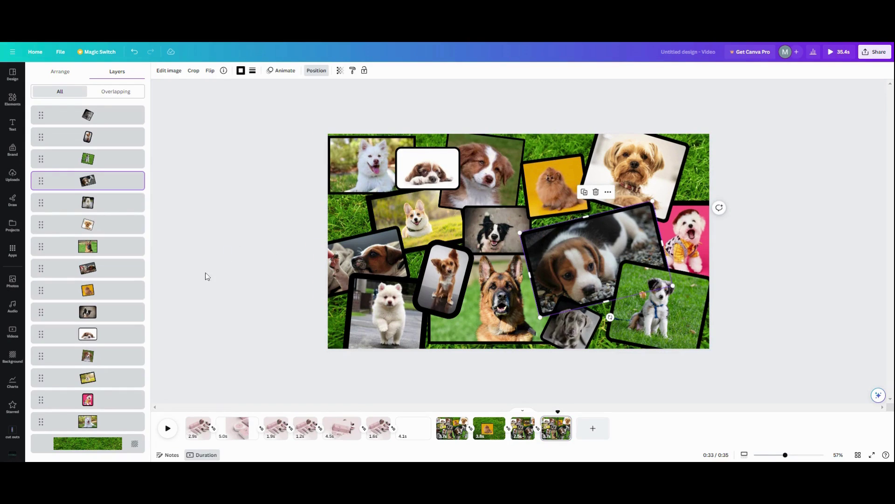
right_click(603, 261)
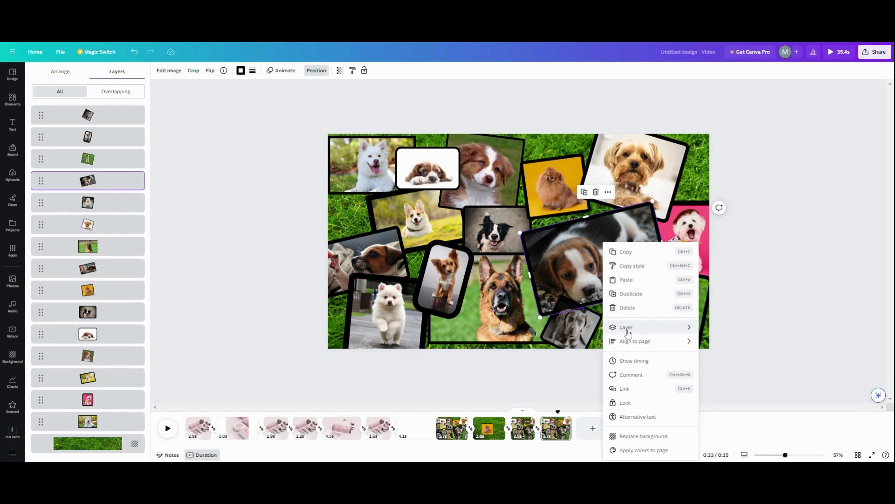
mouse_move(645, 329)
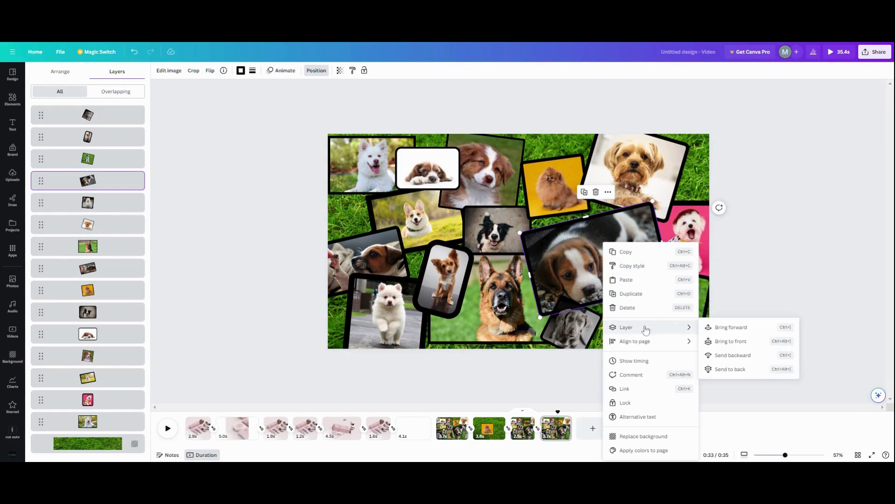
click(730, 344)
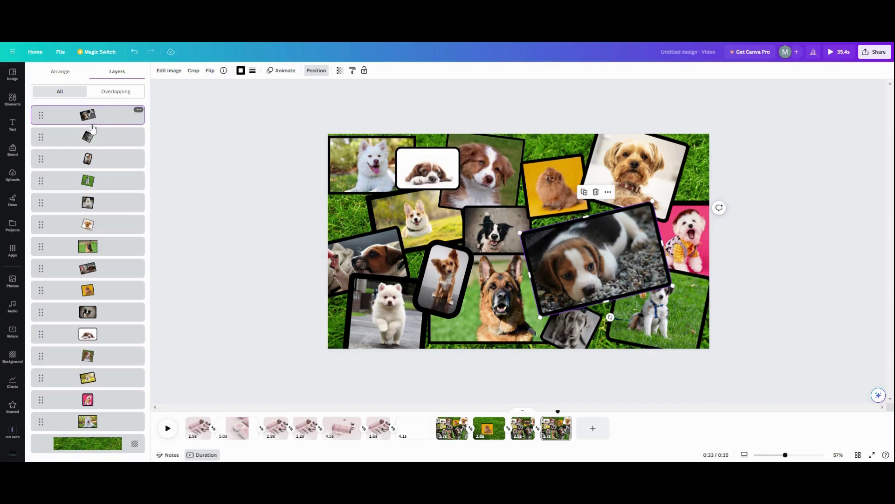
Step: Select all the photos except the beagle puppy and set their transparency to 0
click(102, 145)
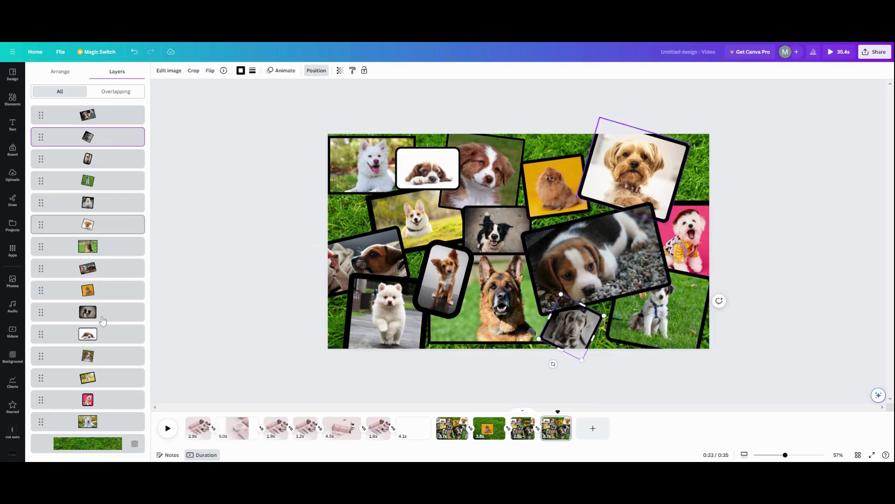
shift+click(109, 422)
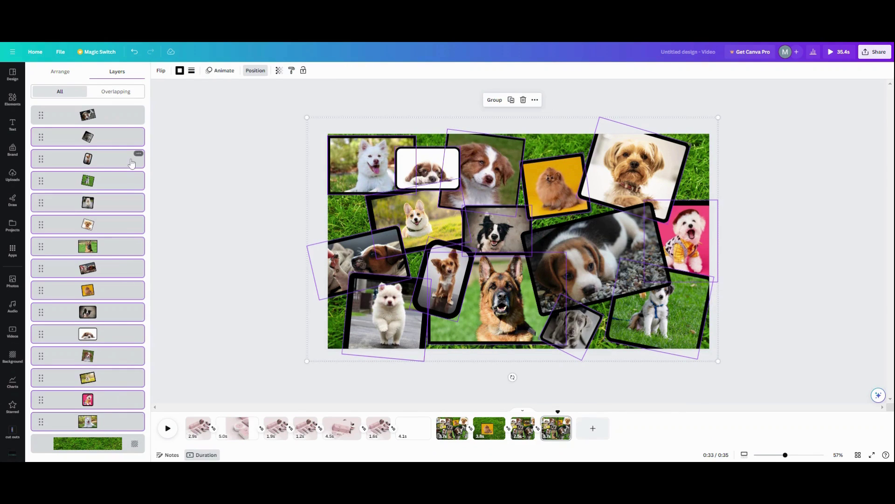
click(279, 70)
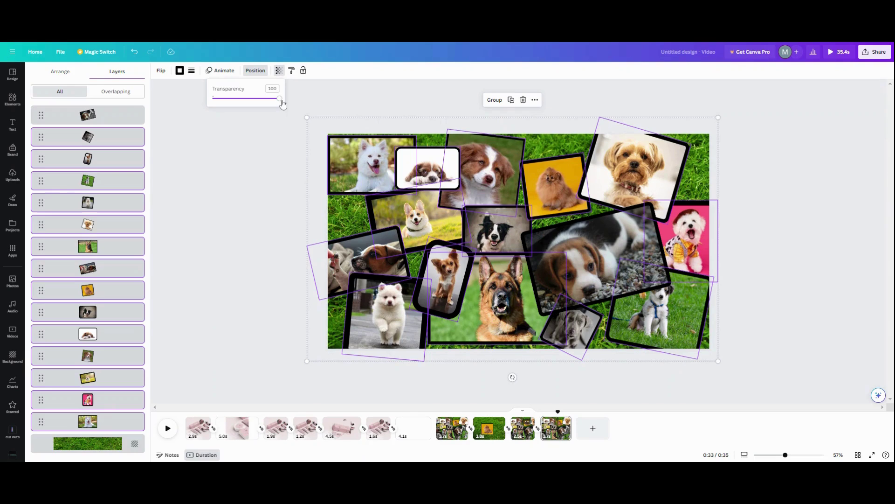
drag(282, 100, 203, 102)
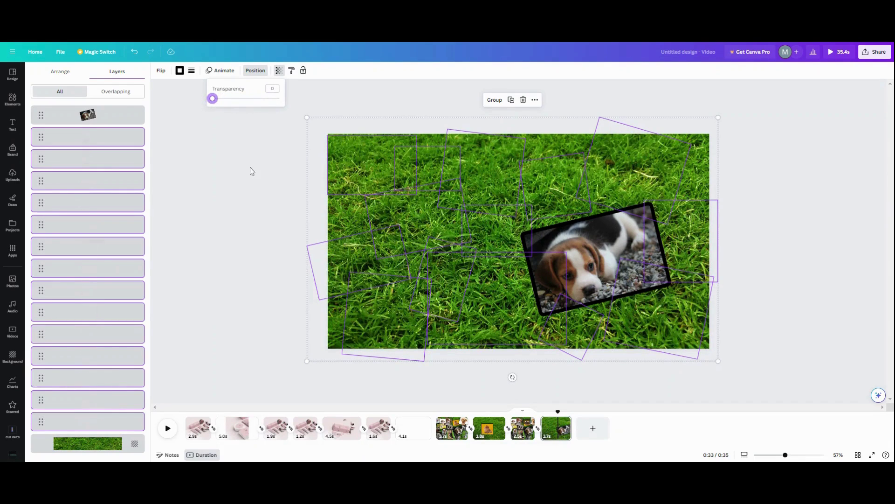
Step: Duplicate the full collage page that precedes the beagle puppy page
click(529, 423)
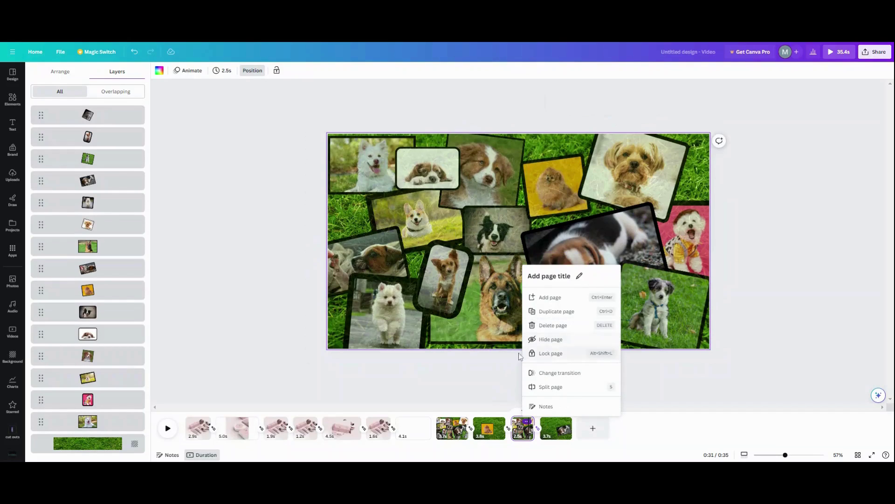
click(554, 312)
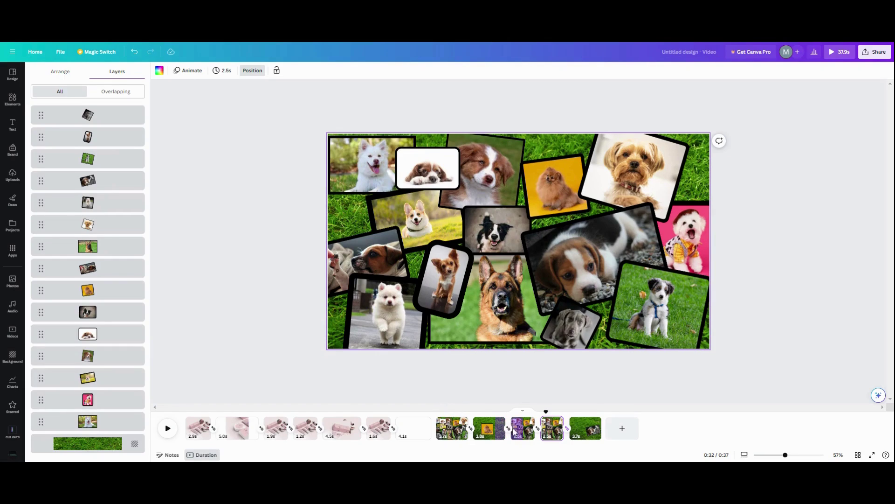
Step: On the last page, rotate the beagle puppy photo nearly level, move it to the page's centre and enlarge it
click(585, 430)
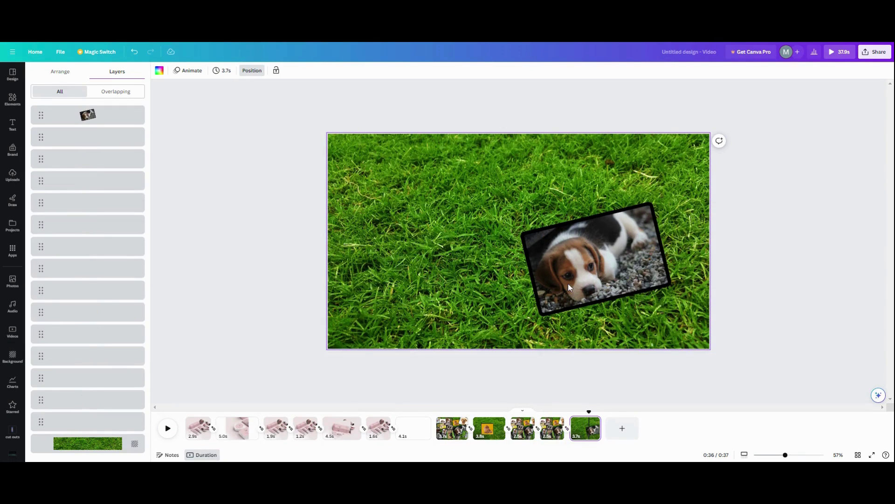
click(568, 287)
drag(611, 318, 594, 326)
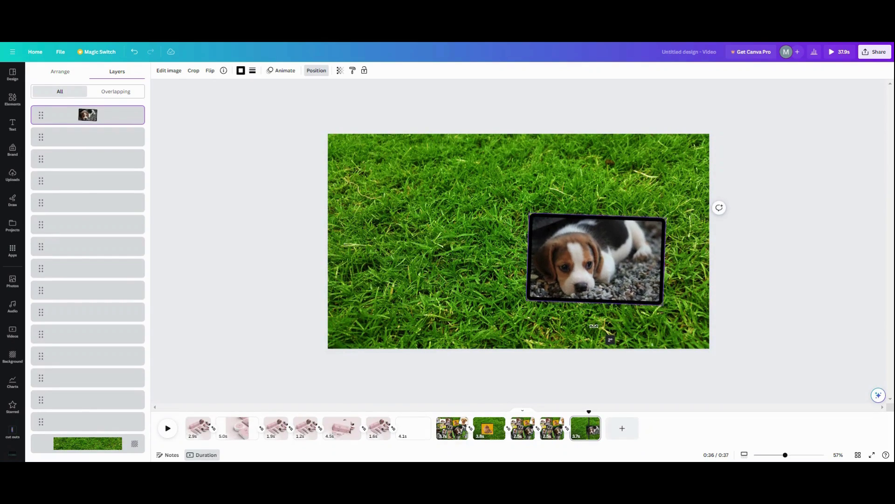
drag(545, 270, 474, 250)
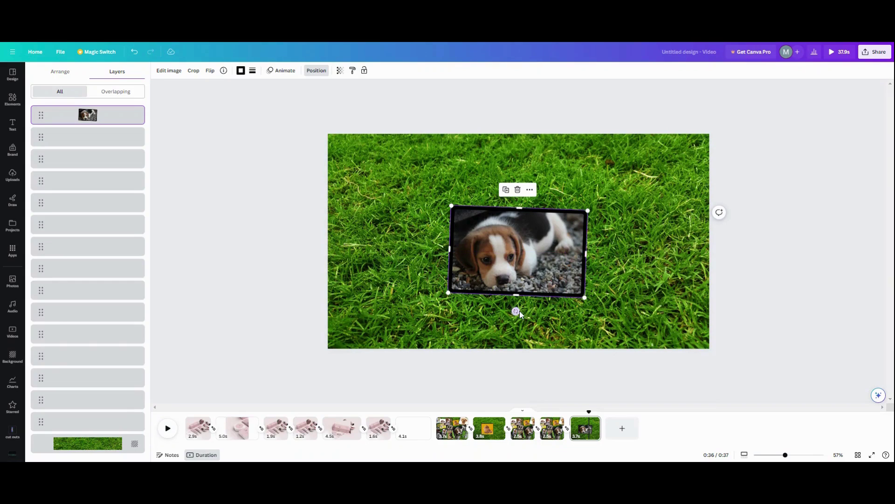
drag(516, 311, 516, 311)
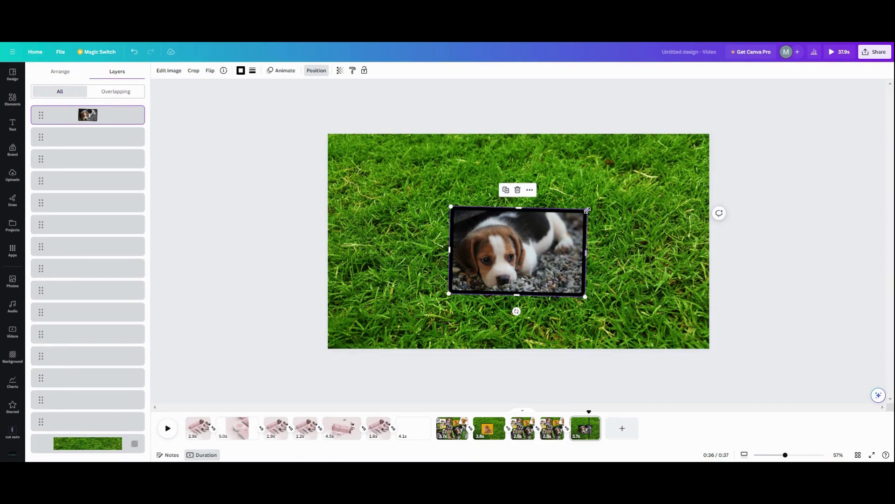
drag(596, 203, 621, 188)
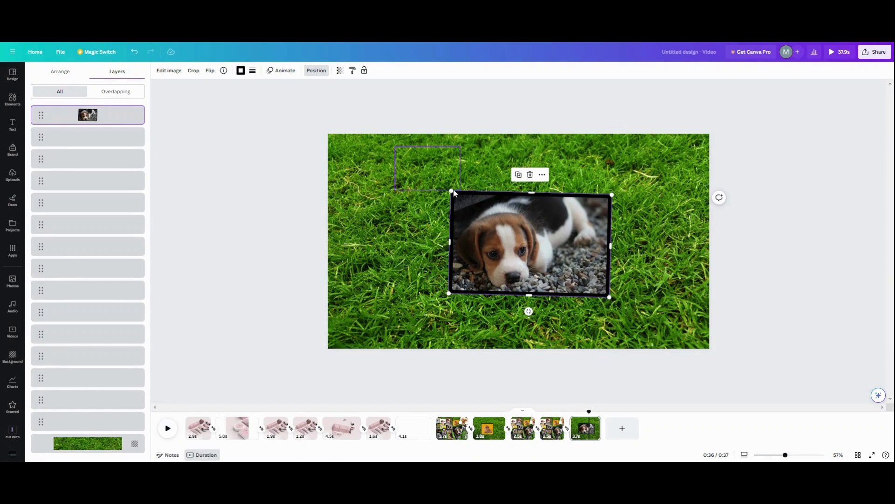
drag(451, 190, 444, 187)
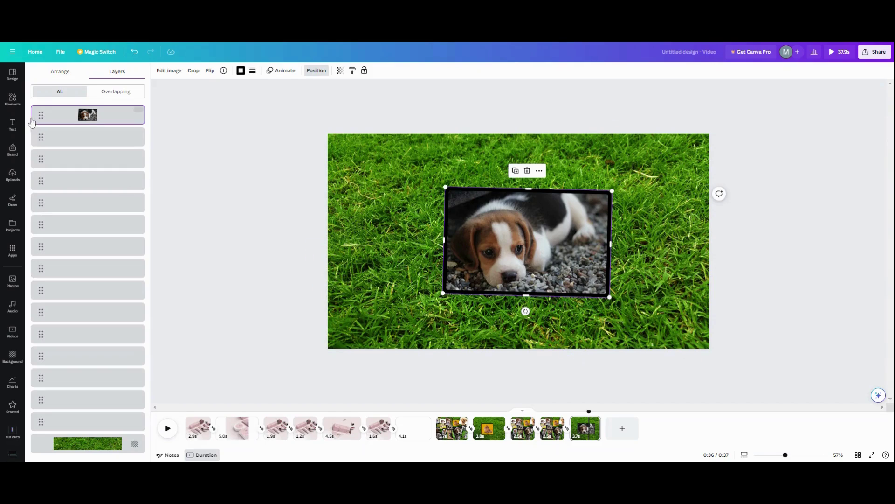
Step: Add a heading reading "Fido" on the enlarged beagle puppy page
click(13, 126)
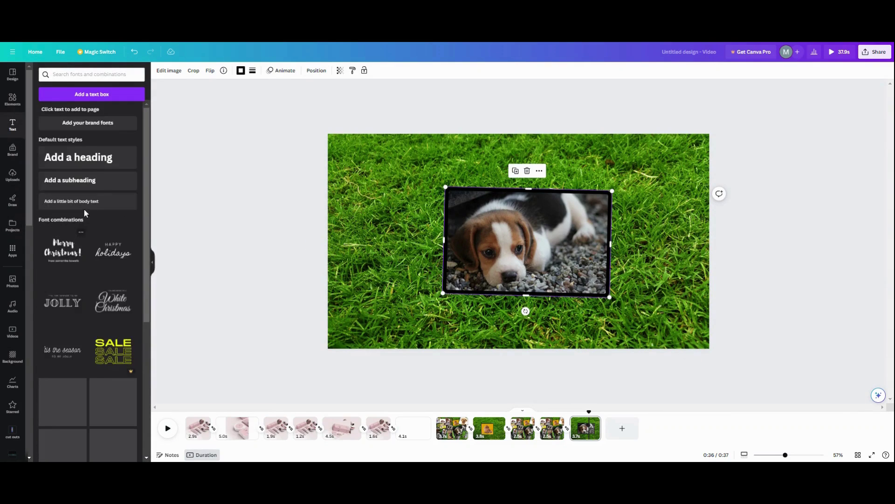
click(93, 161)
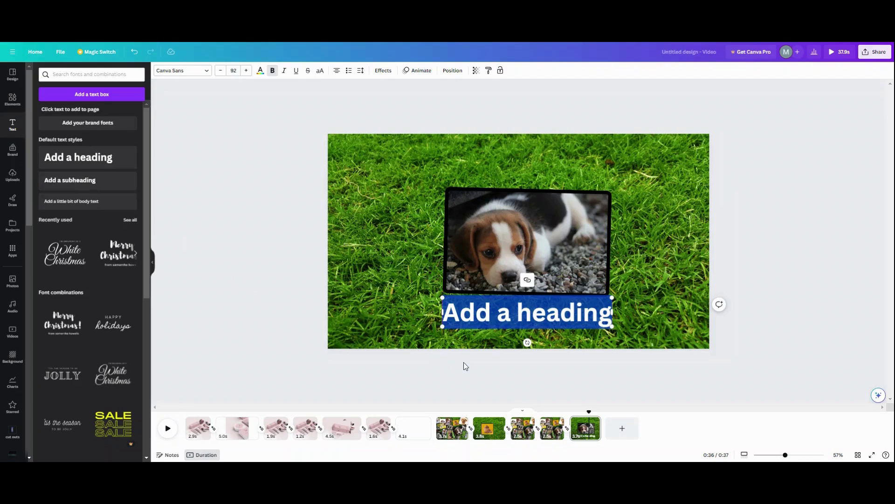
text(F)
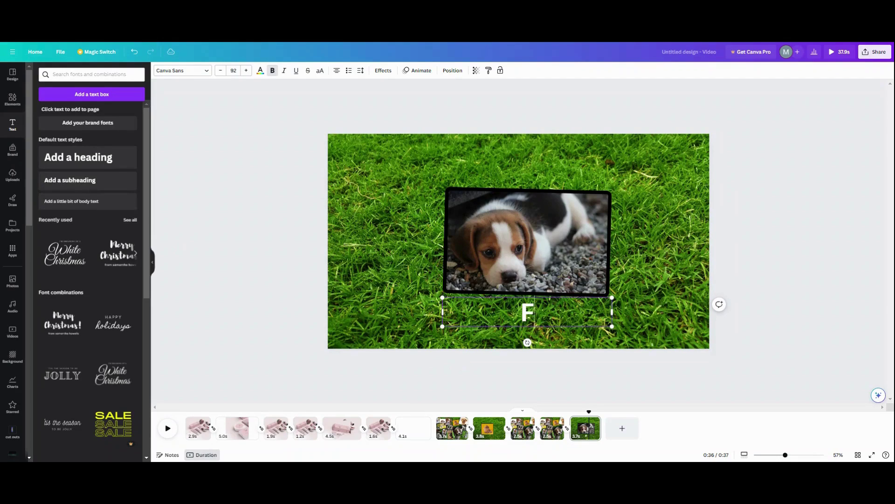
text(ido)
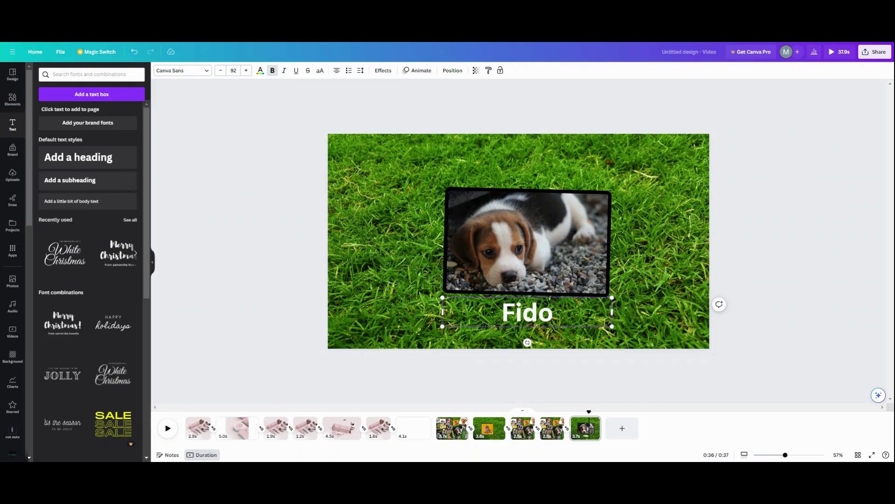
Step: Give the "Fido" heading a Pop text animation that plays on enter
click(420, 70)
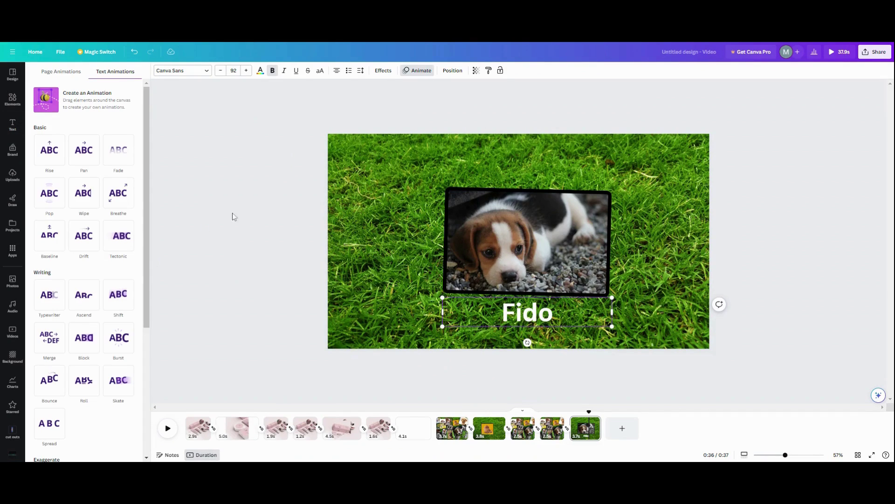
click(49, 150)
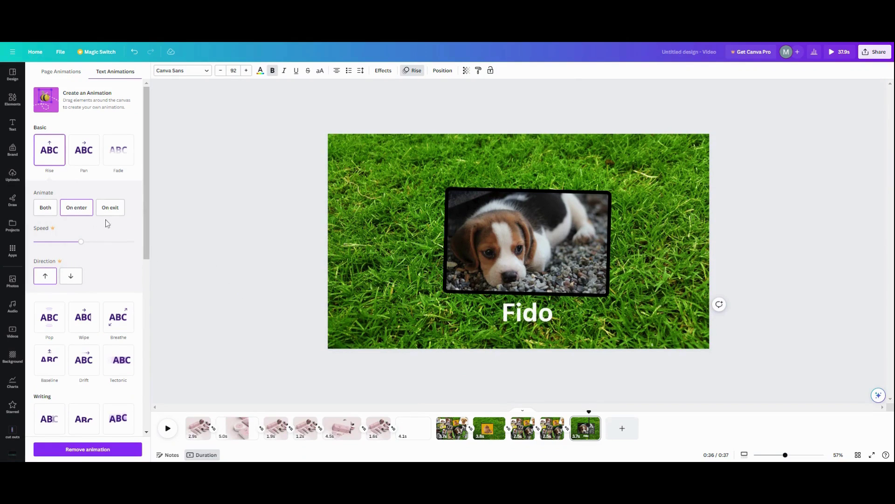
click(51, 329)
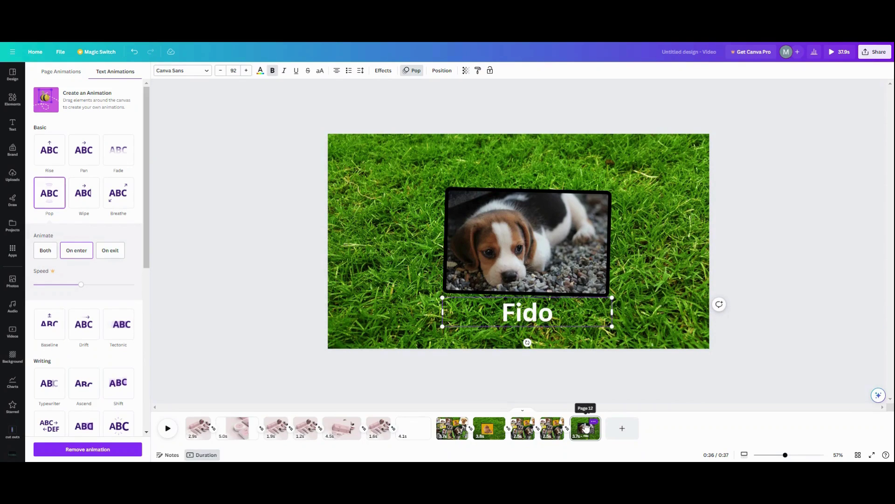
Step: Duplicate the full collage page that precedes the Fido page and move one copy to the end of the video
click(558, 422)
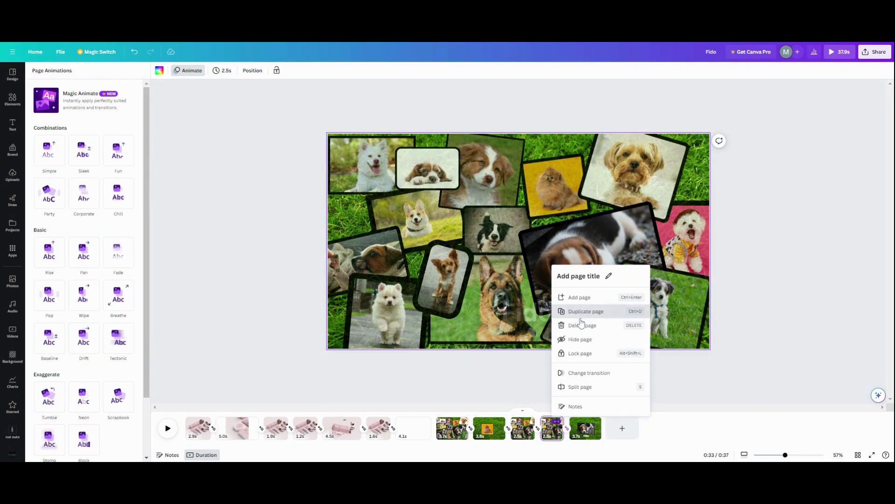
click(583, 312)
drag(578, 431, 627, 431)
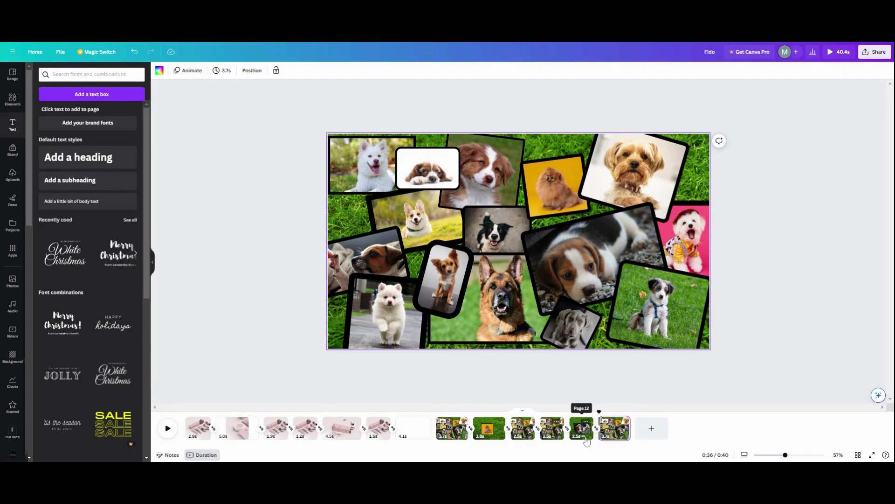
Step: Set the first five dog pages to 2.8, 4.3, 2.1, 1.8 and 4.1 seconds in order, and play them from the first collage
drag(595, 434, 603, 434)
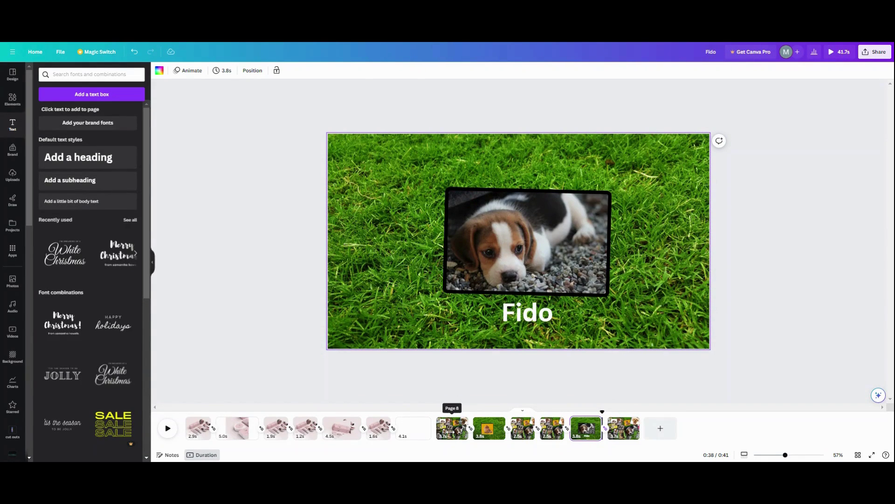
click(456, 432)
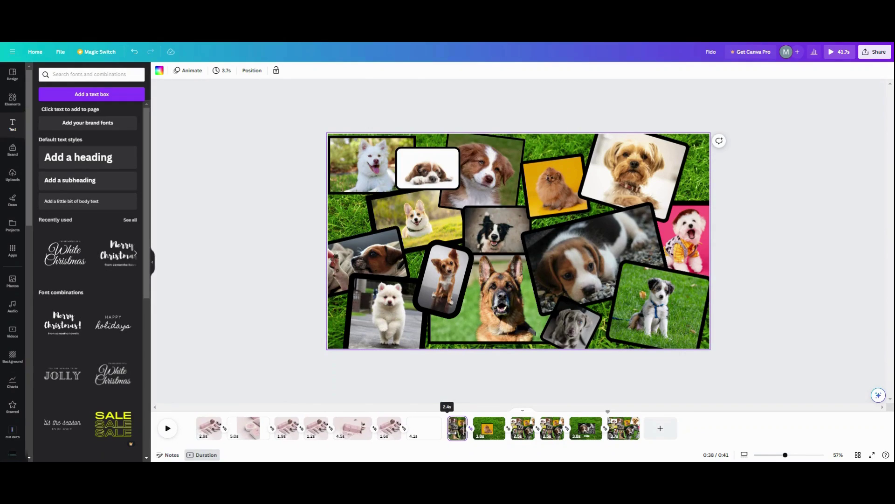
drag(457, 431, 561, 437)
click(443, 428)
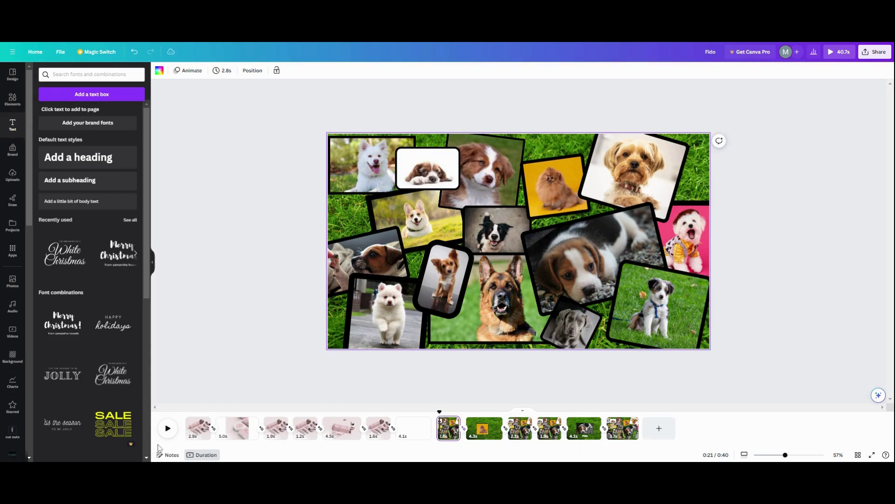
click(168, 432)
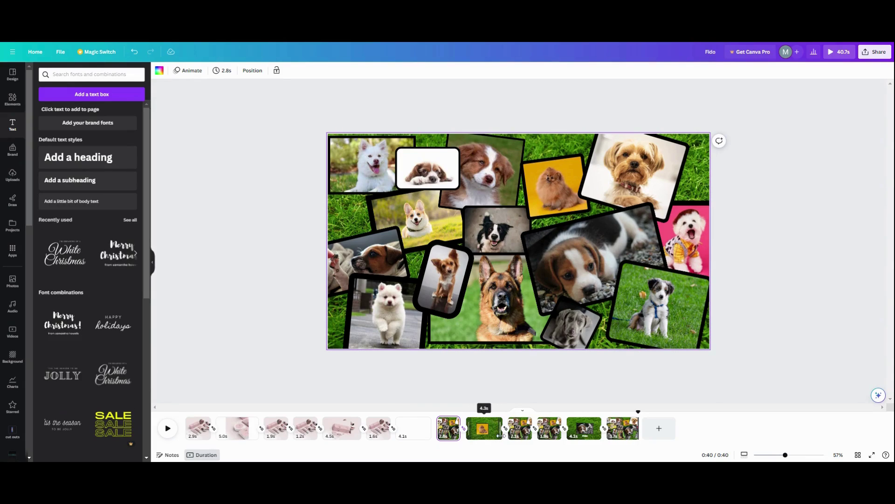
Step: Extend the enlarged Pomeranian page to 10.5 seconds and select the transparent photo at the page's lower-right corner
drag(500, 435, 555, 432)
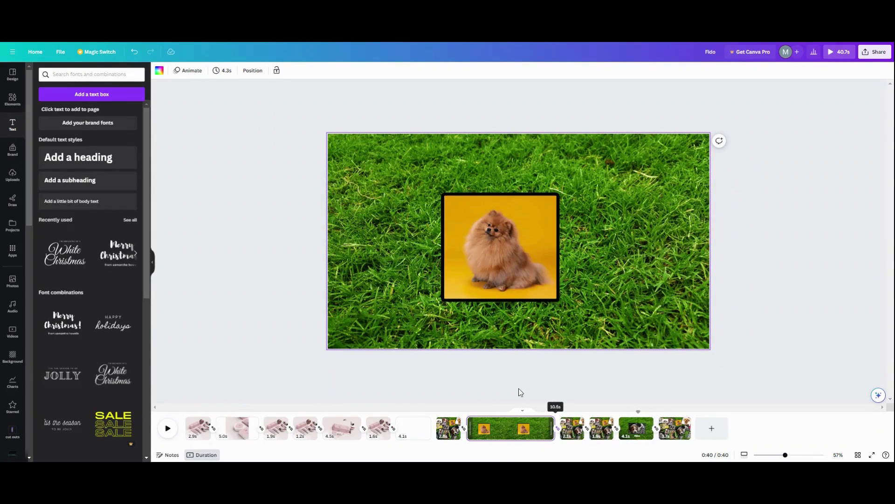
click(627, 299)
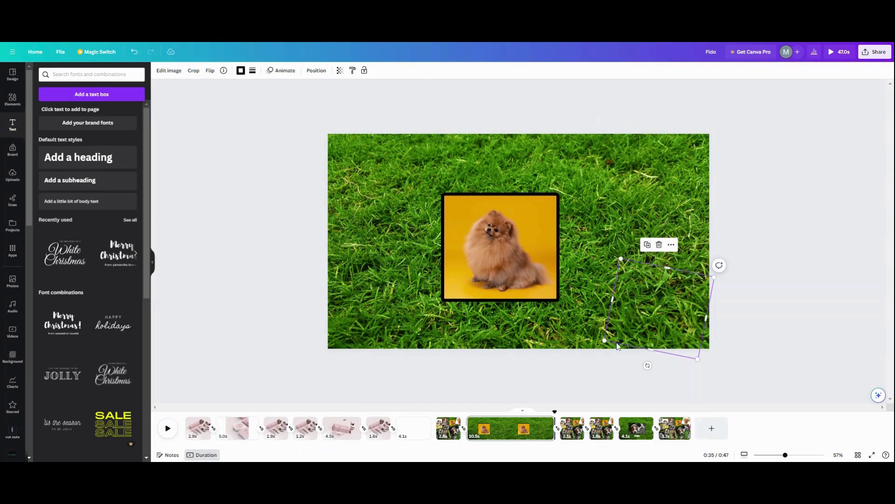